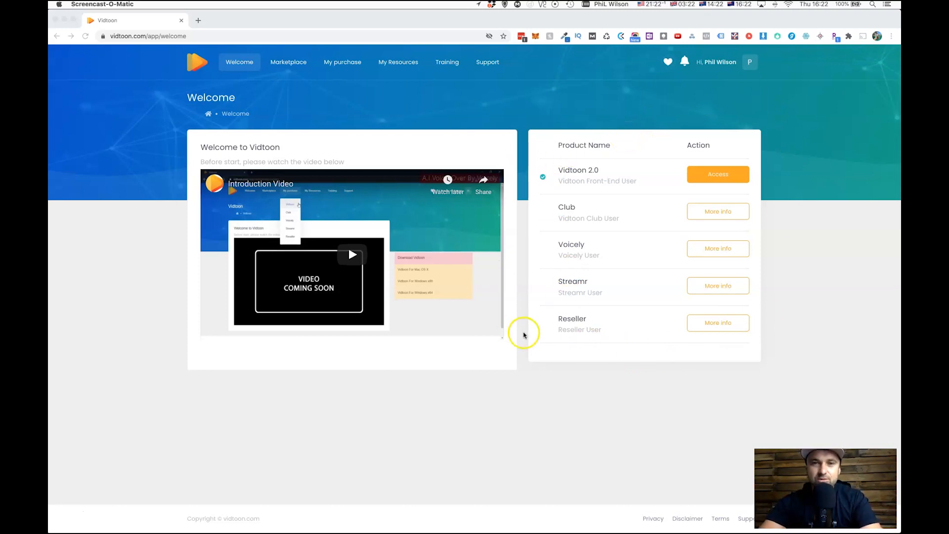
Review the product list on the Welcome page and open the access page for Vidtoon 2.0
left_click_drag(646, 169, 546, 173)
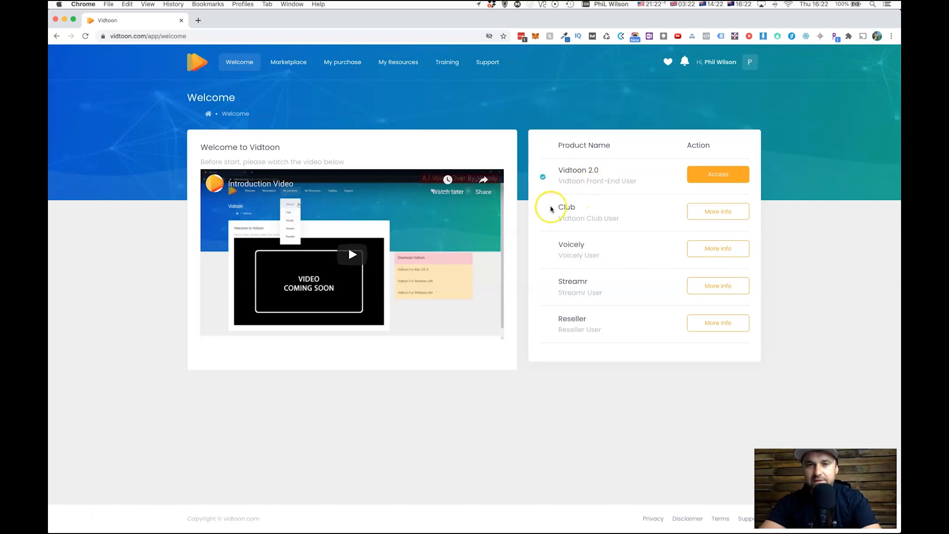
left_click_drag(559, 206, 642, 209)
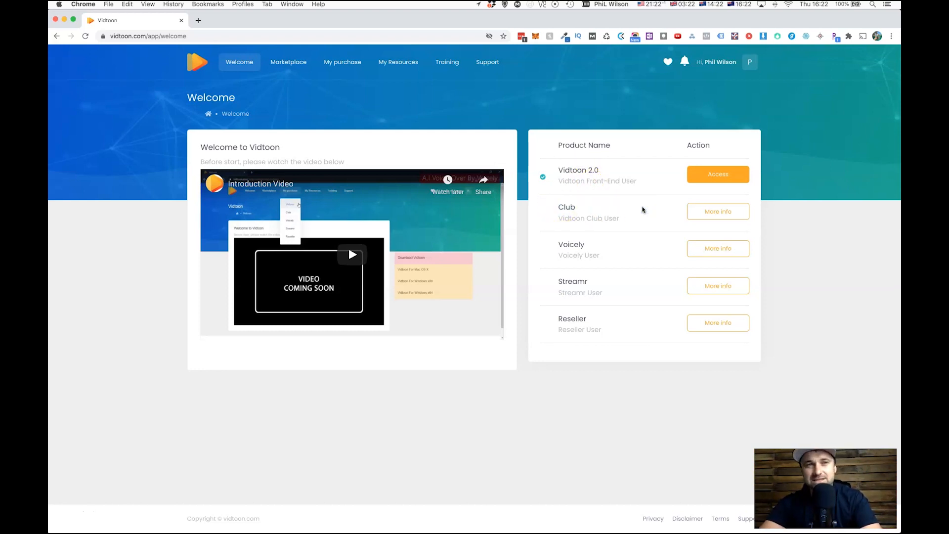
left_click_drag(563, 242, 594, 291)
left_click(603, 290)
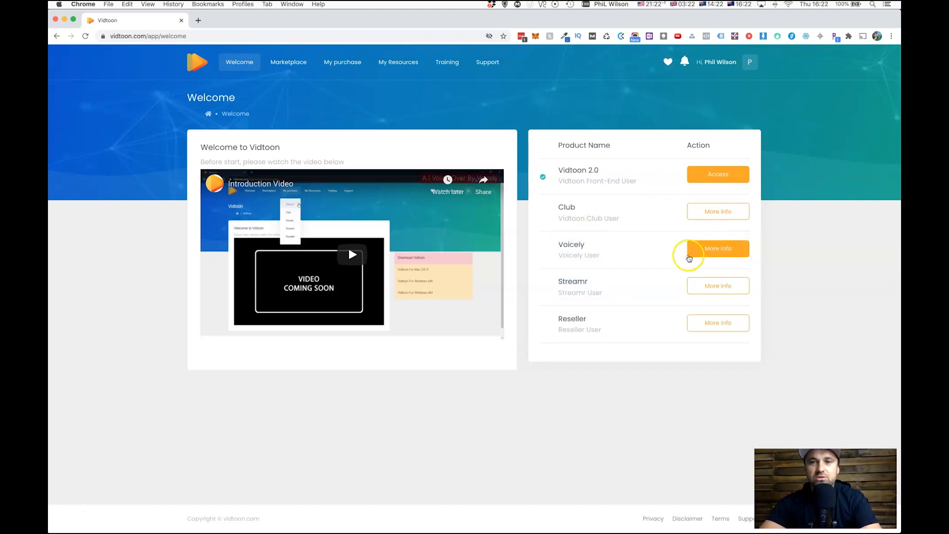
left_click_drag(553, 317, 630, 334)
left_click(655, 339)
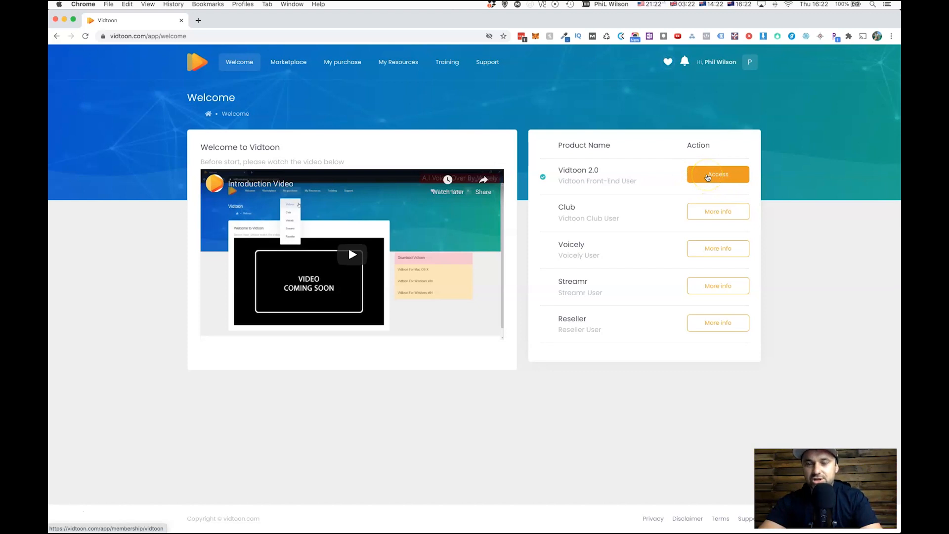
left_click(708, 177)
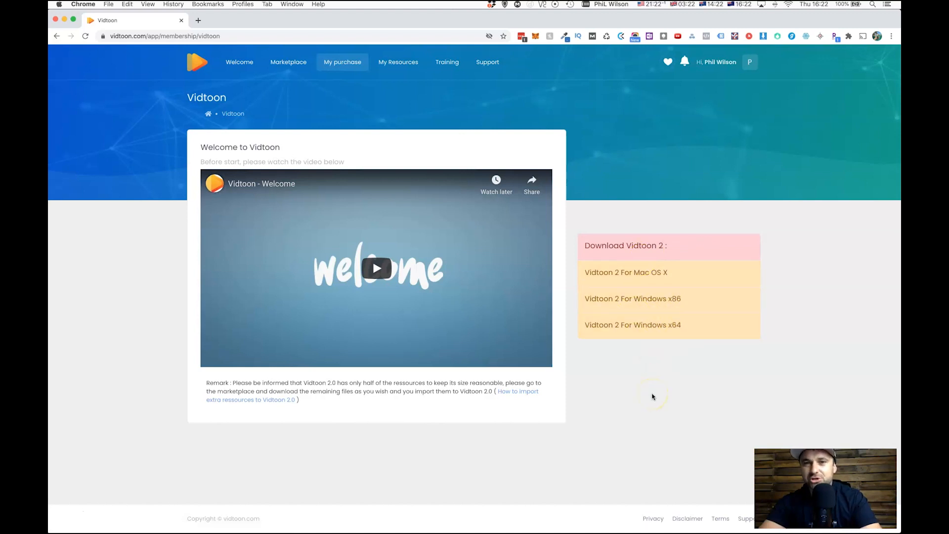
Switch to the Vidtoon desktop app and create a new project named "Youtube Test"
mouse_move(708, 532)
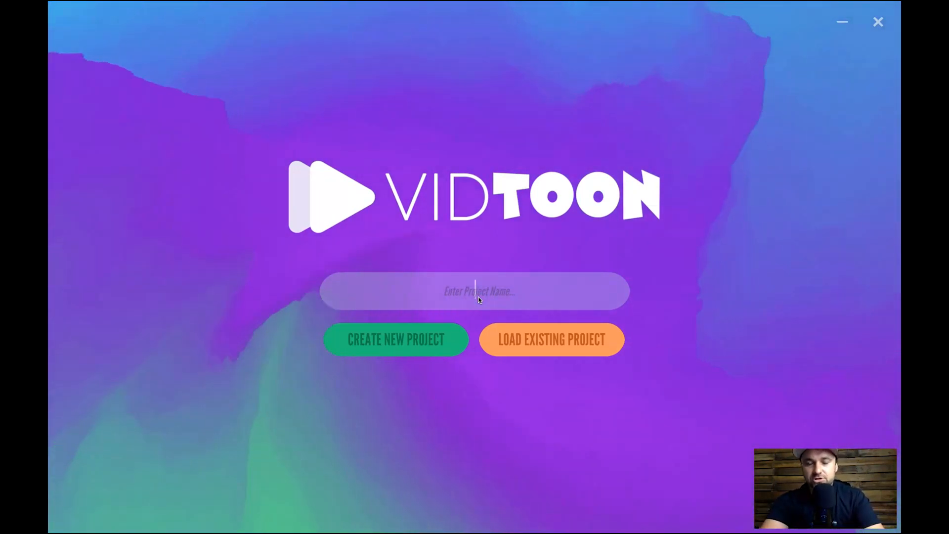
type("Youtube Test")
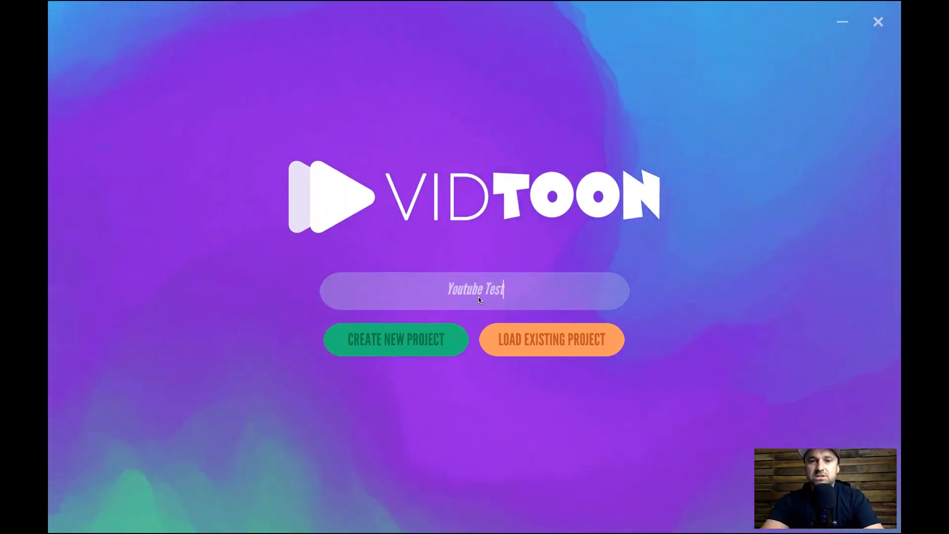
left_click(422, 332)
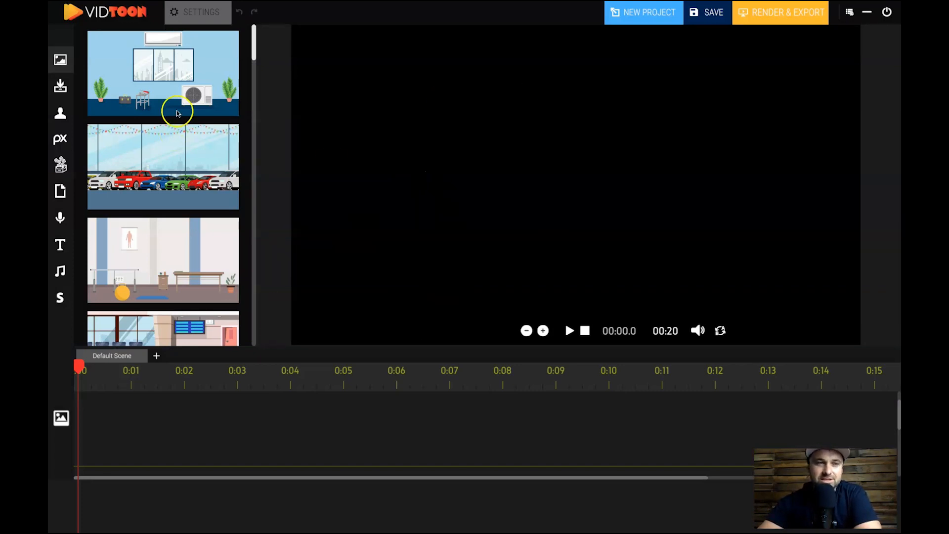
Look through the import, character, image, icon, GIF, voice-over, text, music and scene sections, and browse the background library
left_click(61, 88)
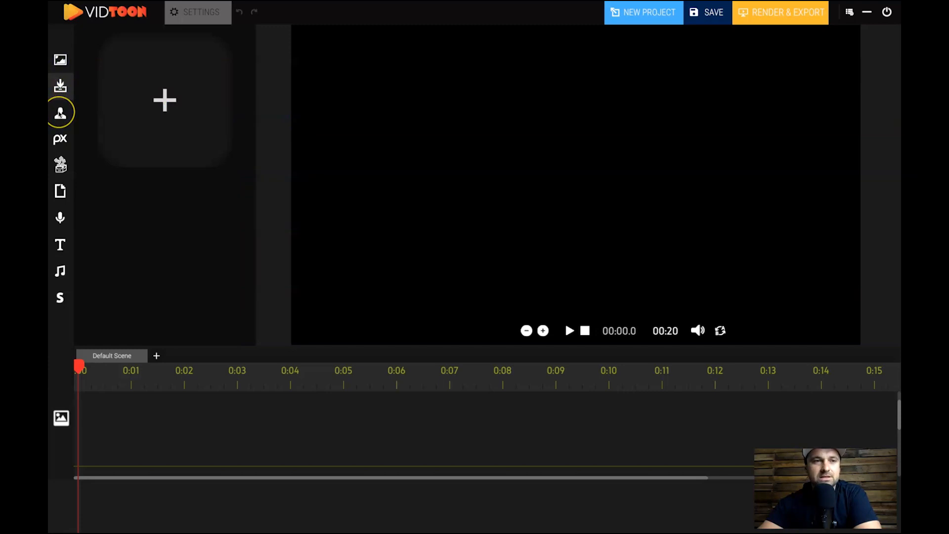
left_click(60, 115)
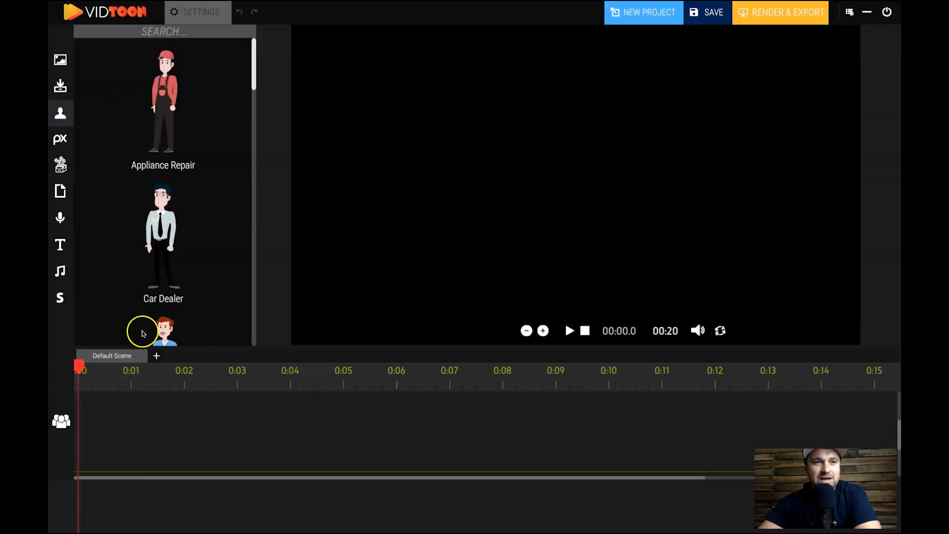
left_click(60, 138)
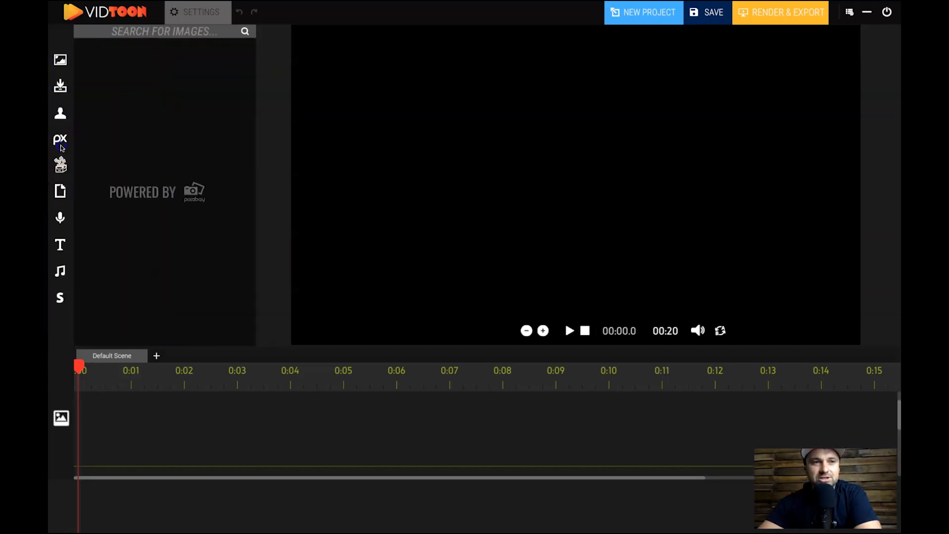
left_click(60, 165)
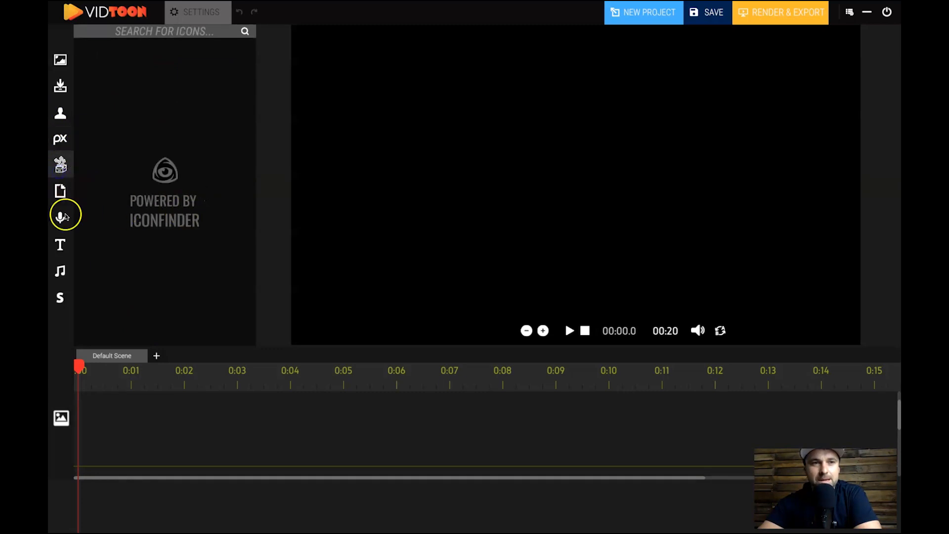
left_click(63, 192)
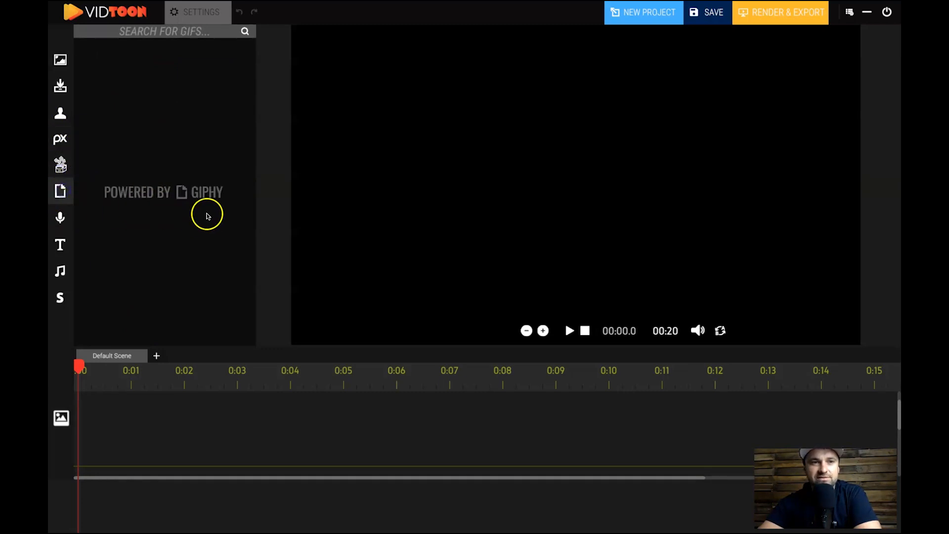
left_click(59, 217)
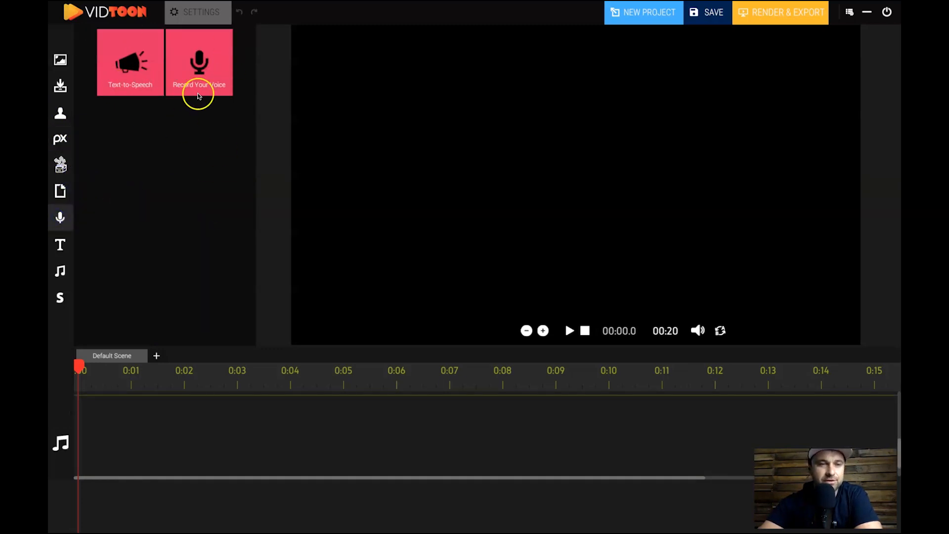
left_click(60, 245)
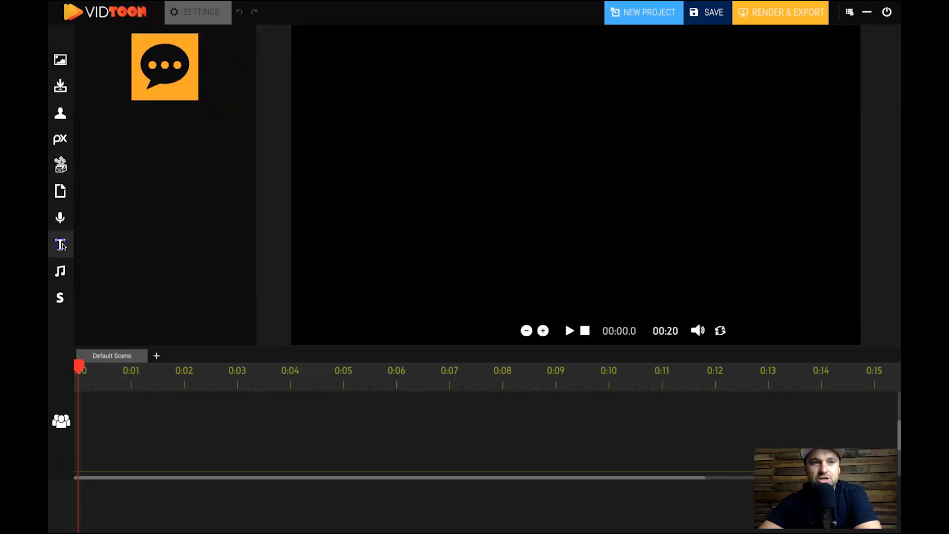
left_click(61, 270)
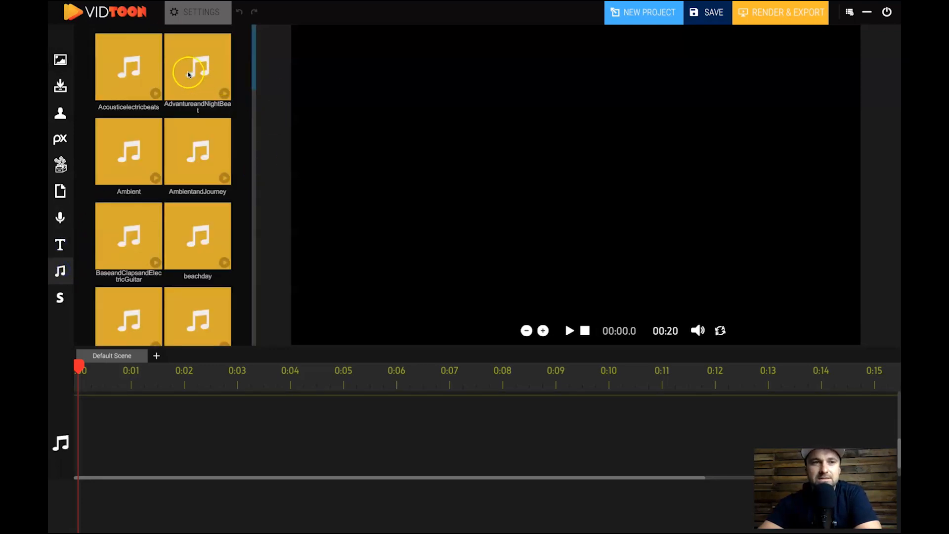
left_click(60, 297)
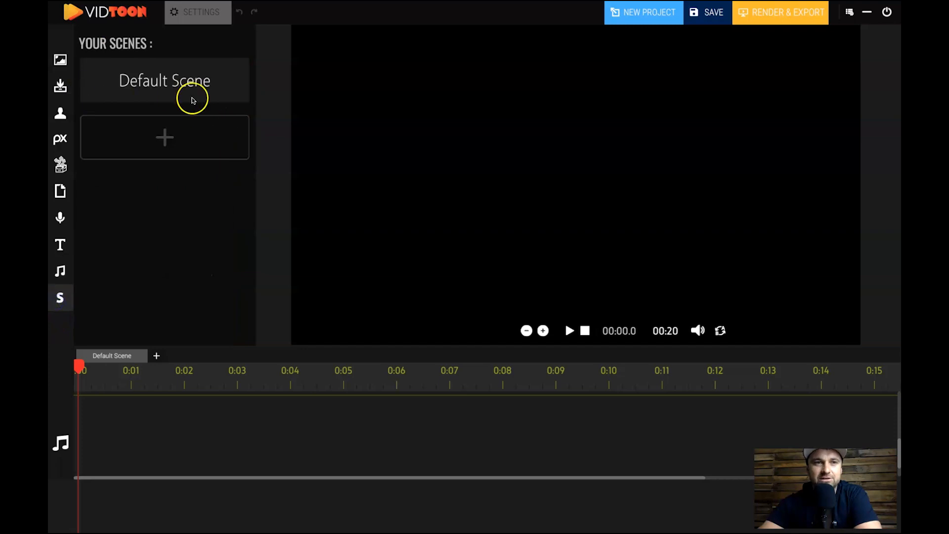
left_click(58, 58)
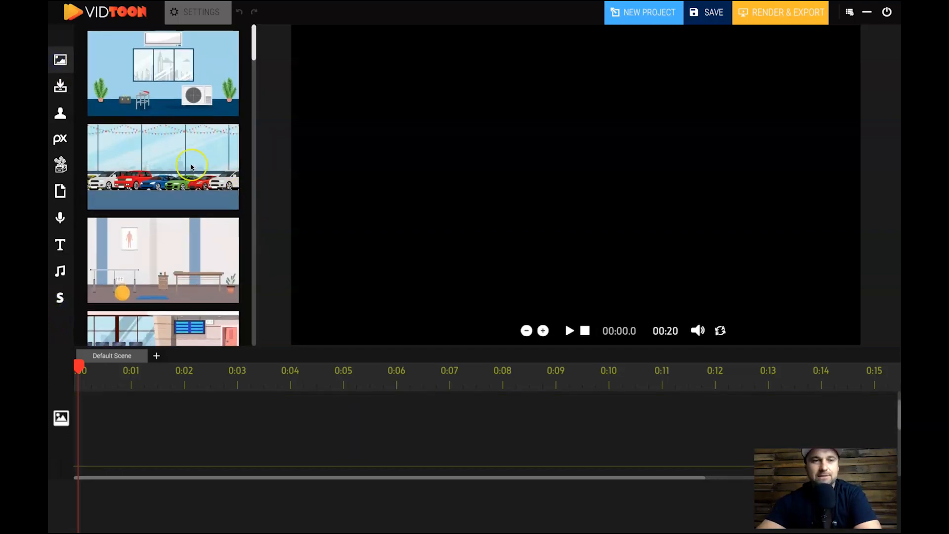
scroll(192, 167, "down", 1)
mouse_move(252, 35)
left_mouse_down()
mouse_move(252, 198)
mouse_move(237, 321)
mouse_move(254, 195)
mouse_move(249, 38)
left_mouse_up()
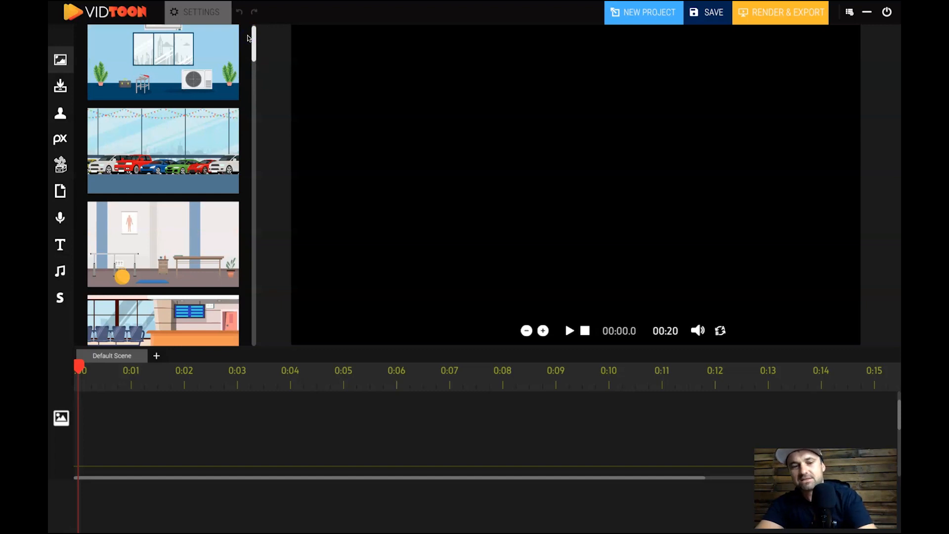
Switch to the Chrome window with the Vidtoon members area and open the resource Marketplace
key("ctrl+Up")
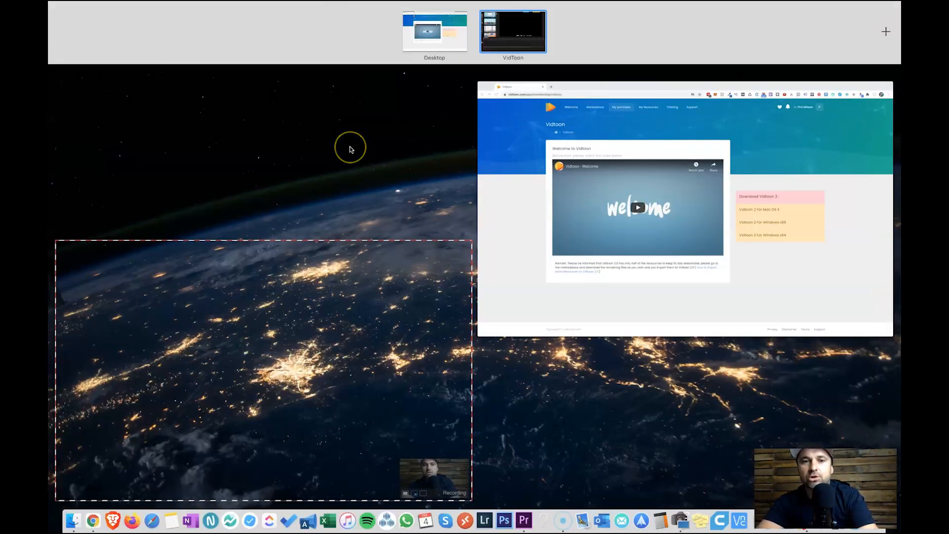
left_click(550, 196)
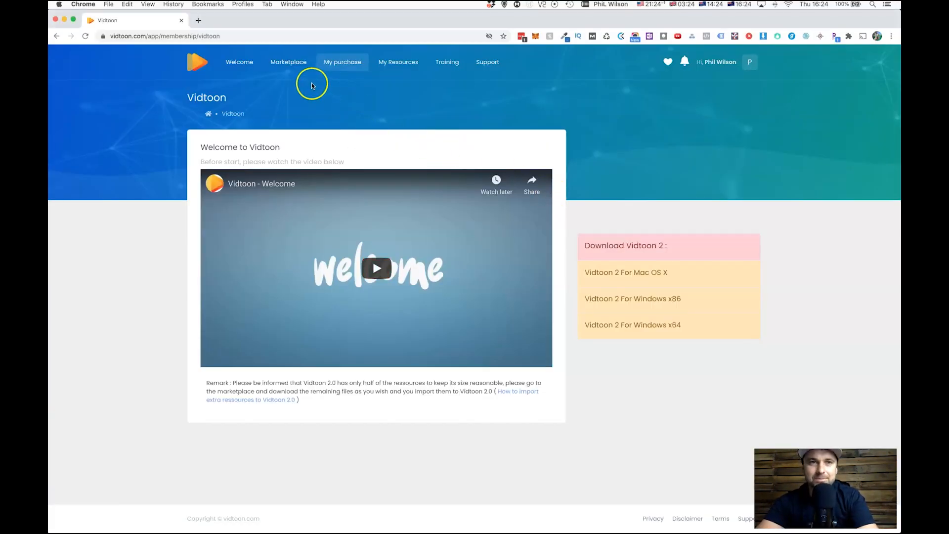
left_click(280, 66)
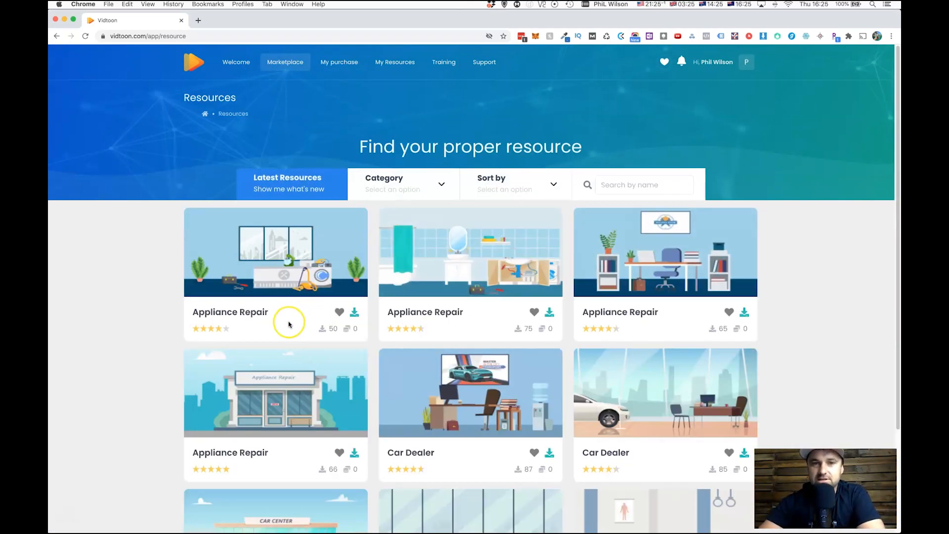
Browse the Marketplace backgrounds from Appliance Repair through to Online Marketing to examine which free and paid resources are offered
scroll(289, 324, "down", 3)
scroll(502, 378, "up", 2)
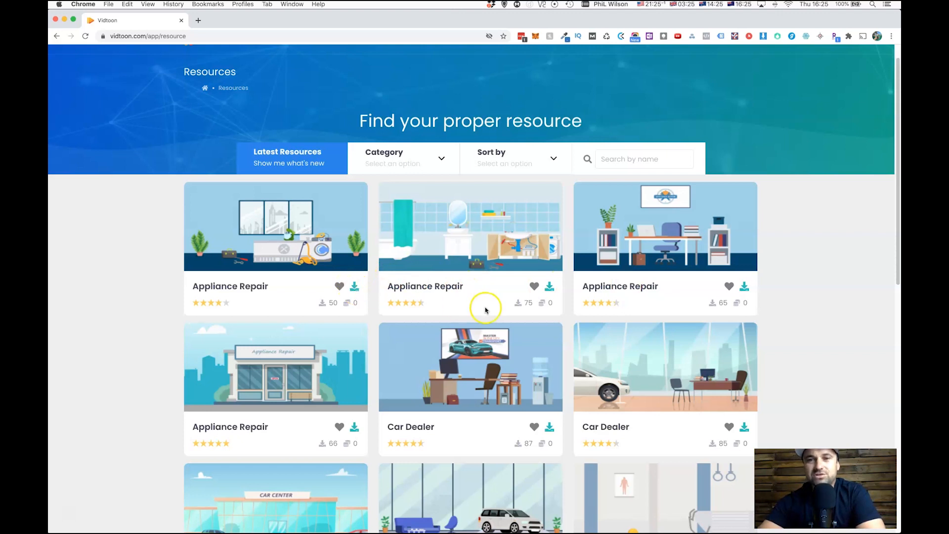
scroll(638, 288, "down", 15)
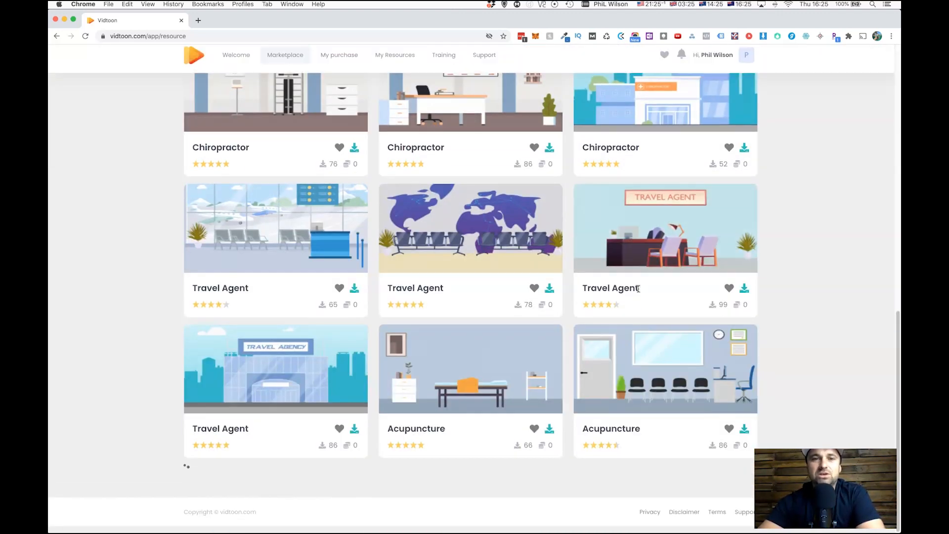
scroll(859, 322, "down", 12)
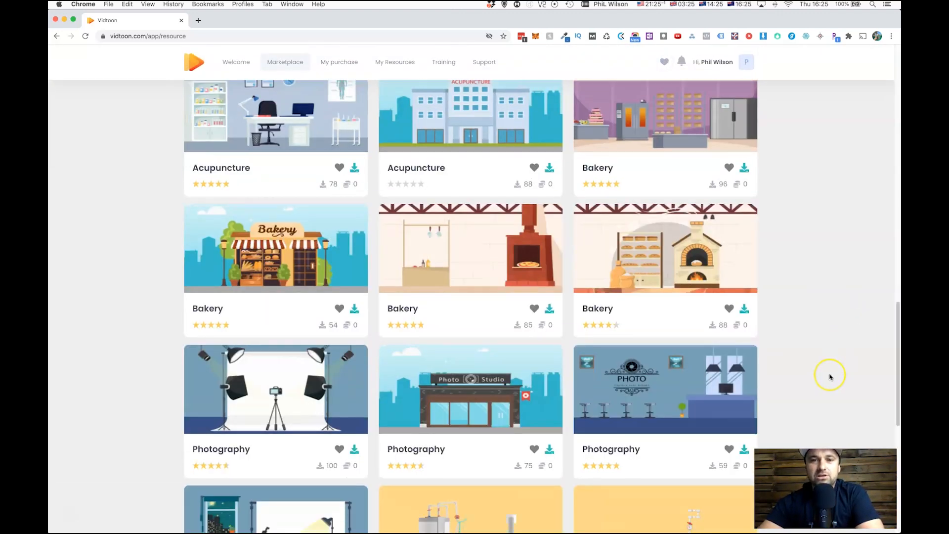
scroll(828, 328, "down", 8)
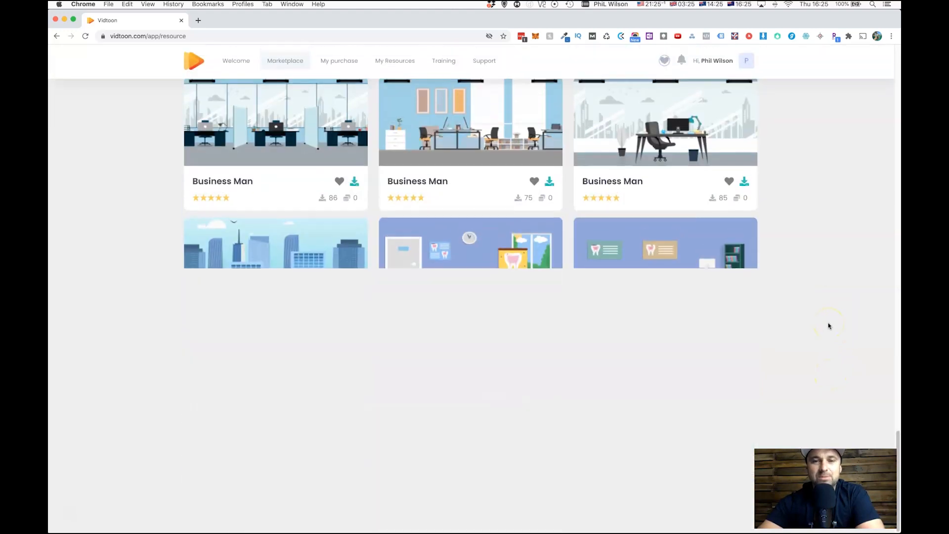
scroll(828, 252, "down", 9)
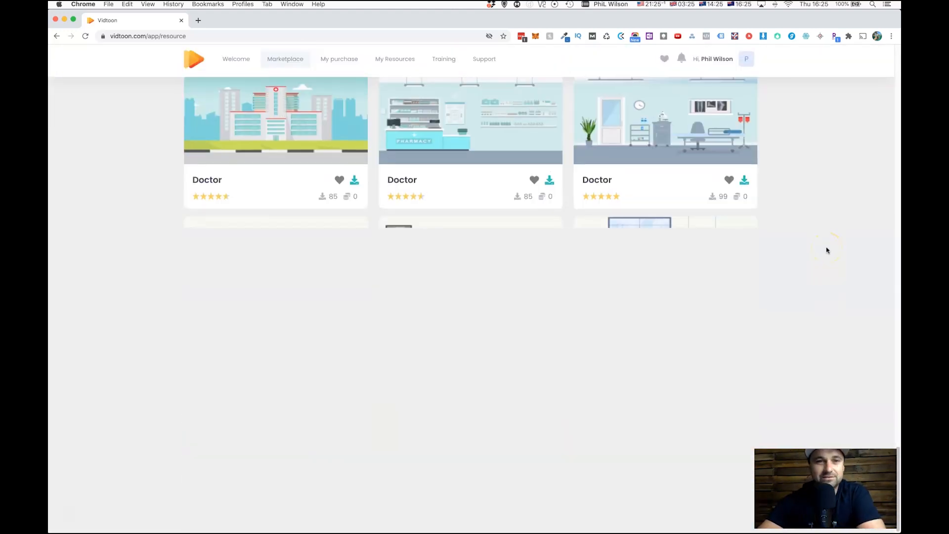
scroll(826, 250, "down", 7)
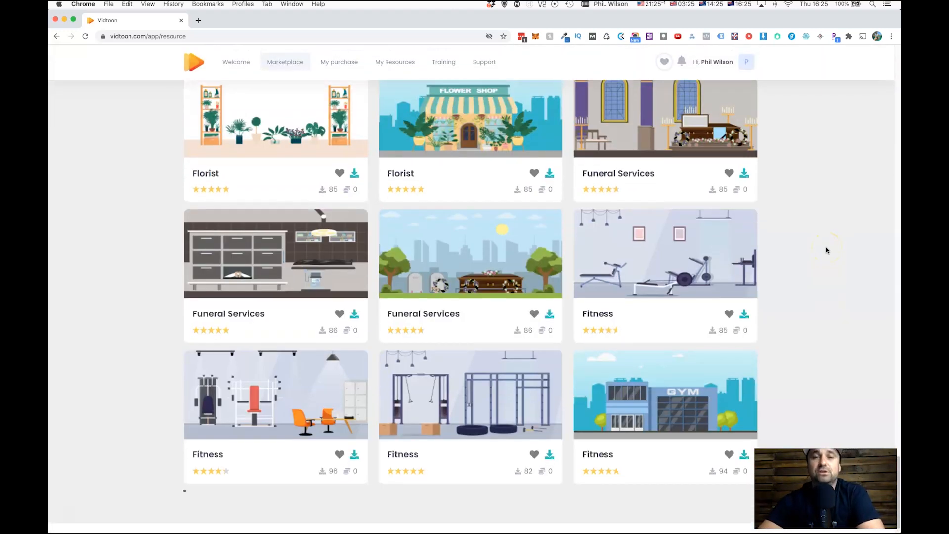
scroll(823, 297, "down", 8)
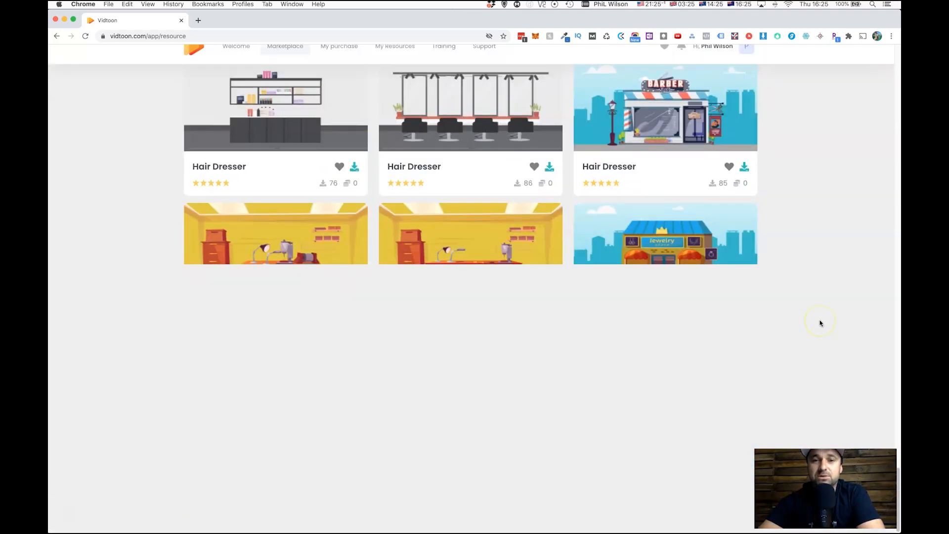
scroll(820, 323, "down", 8)
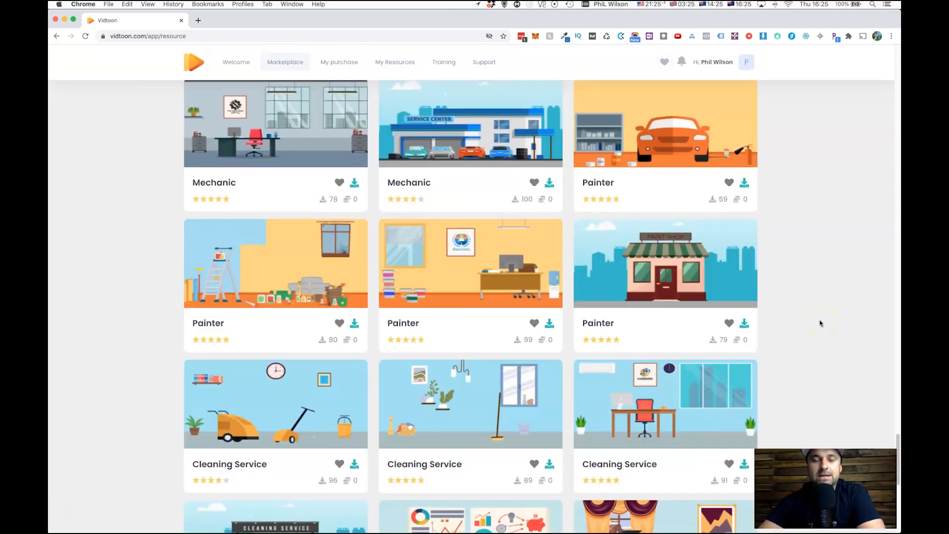
scroll(820, 323, "down", 8)
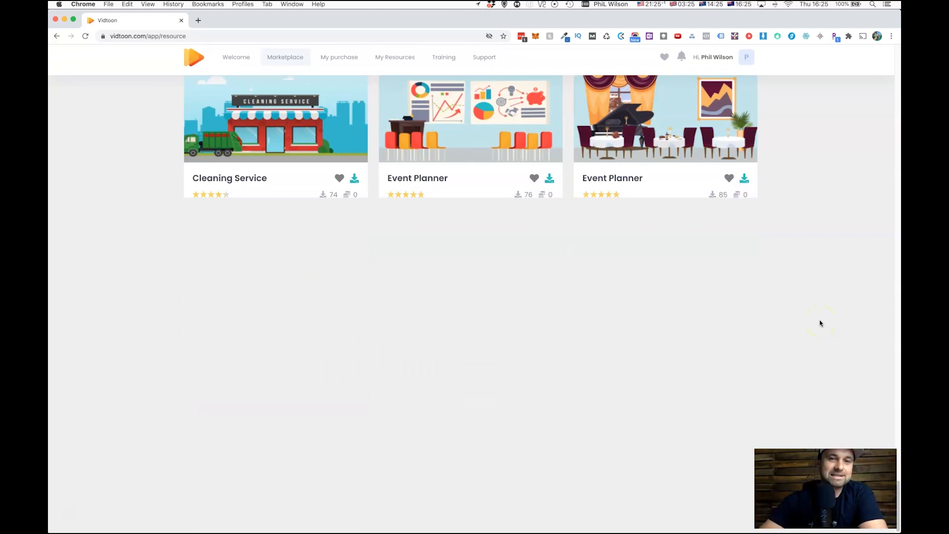
scroll(821, 323, "down", 8)
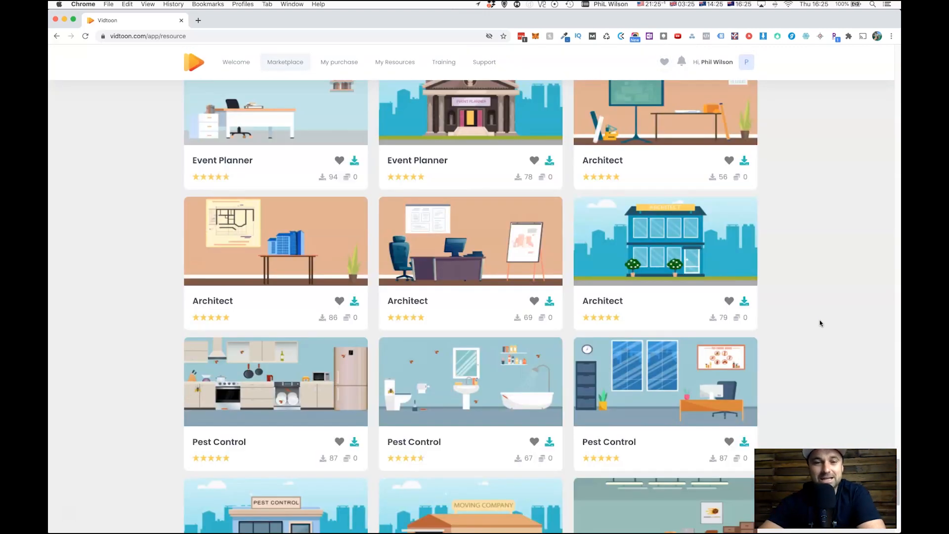
scroll(820, 323, "down", 8)
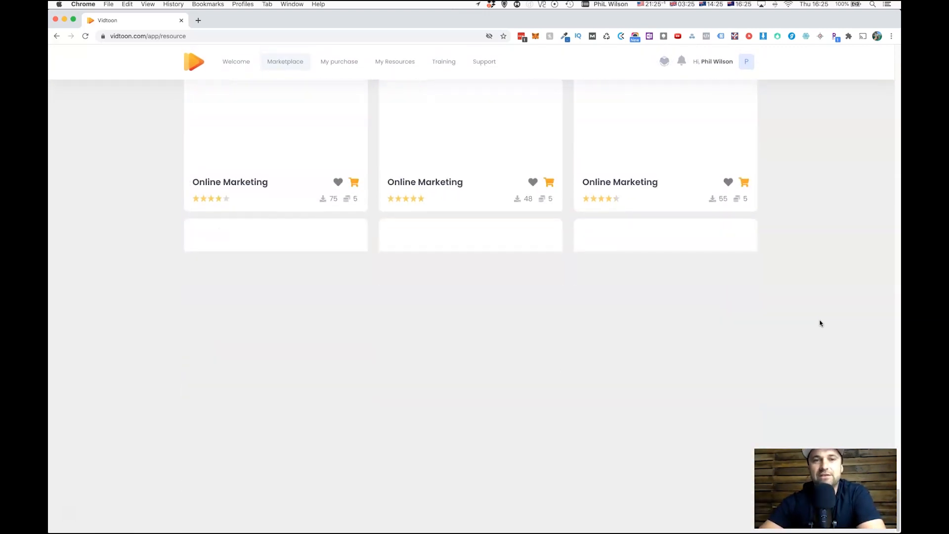
Try to get a paid Online Marketing background, open the credit purchase page and examine the Basic Credit Pack offer
scroll(778, 176, "up", 2)
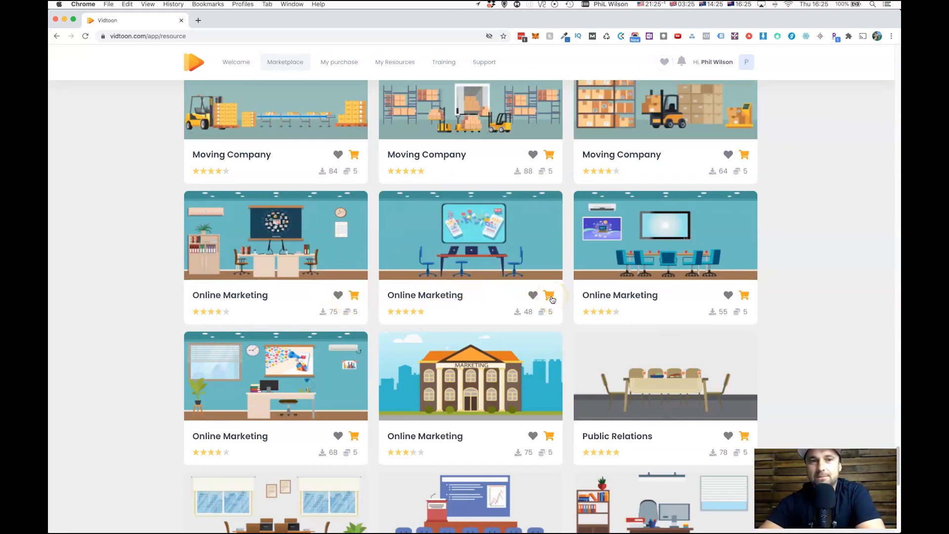
left_click(550, 297)
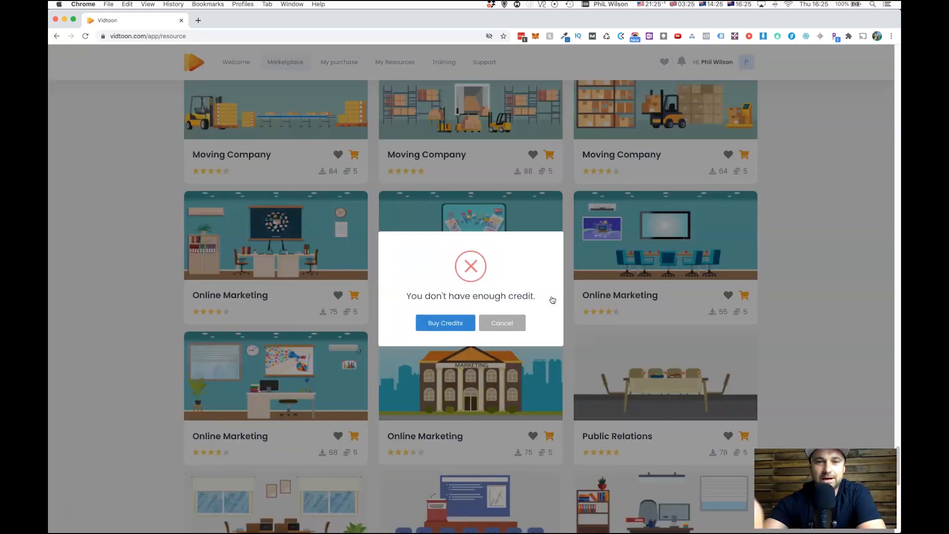
left_click(442, 324)
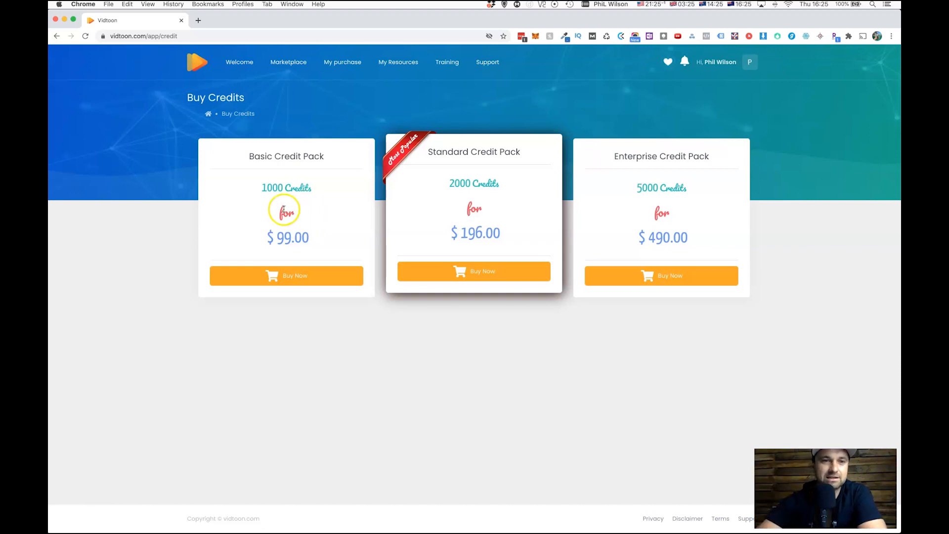
left_click_drag(267, 238, 350, 239)
left_click_drag(267, 190, 305, 190)
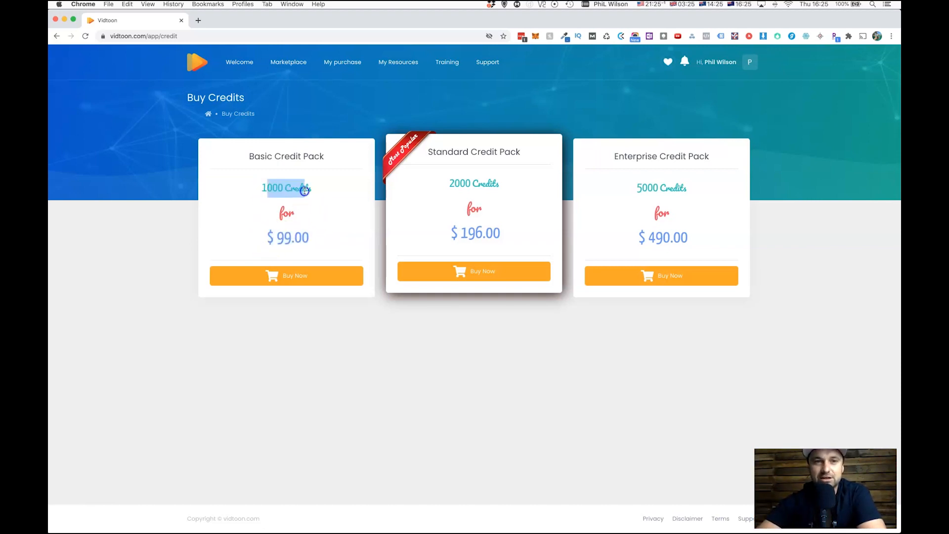
left_click(305, 190)
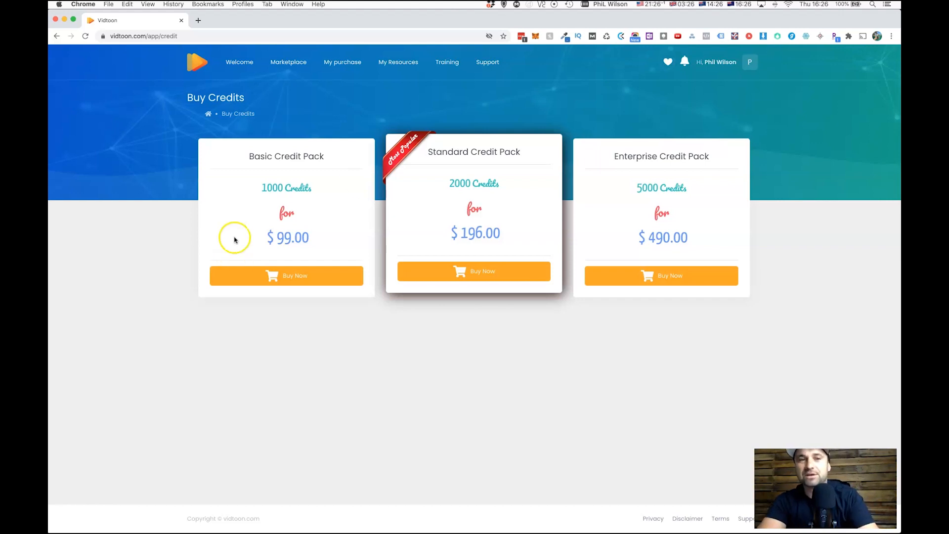
Return to the Marketplace and look over the free backgrounds from Appliance Repair through Travel Agent
left_click(56, 38)
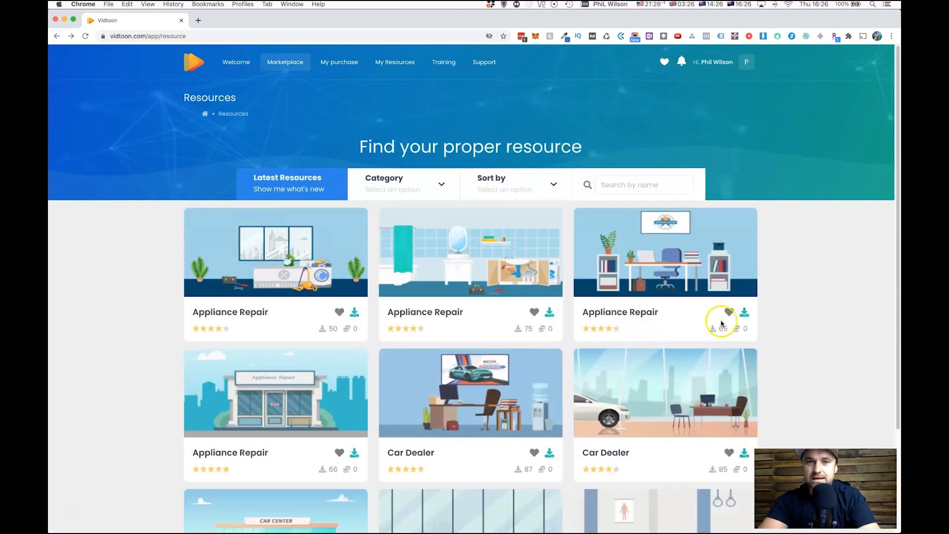
scroll(717, 322, "down", 5)
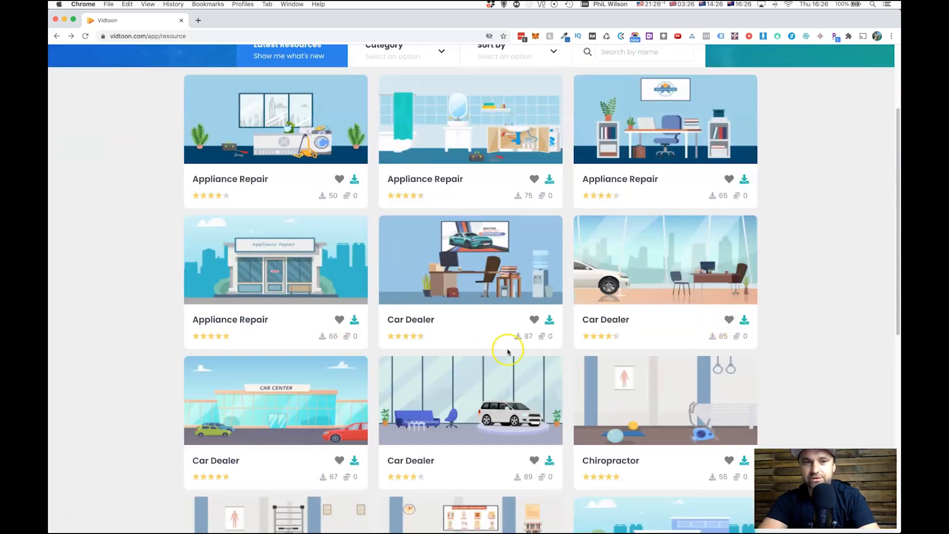
scroll(508, 352, "down", 8)
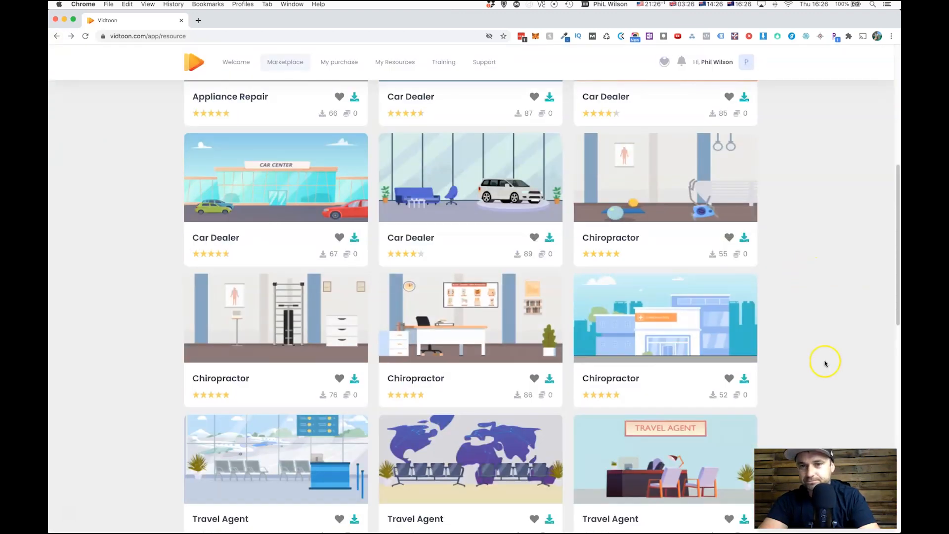
Switch back to the Vidtoon desktop app and add the air-conditioner room background at the start of the timeline
key("ctrl+Up")
key("ctrl+Up")
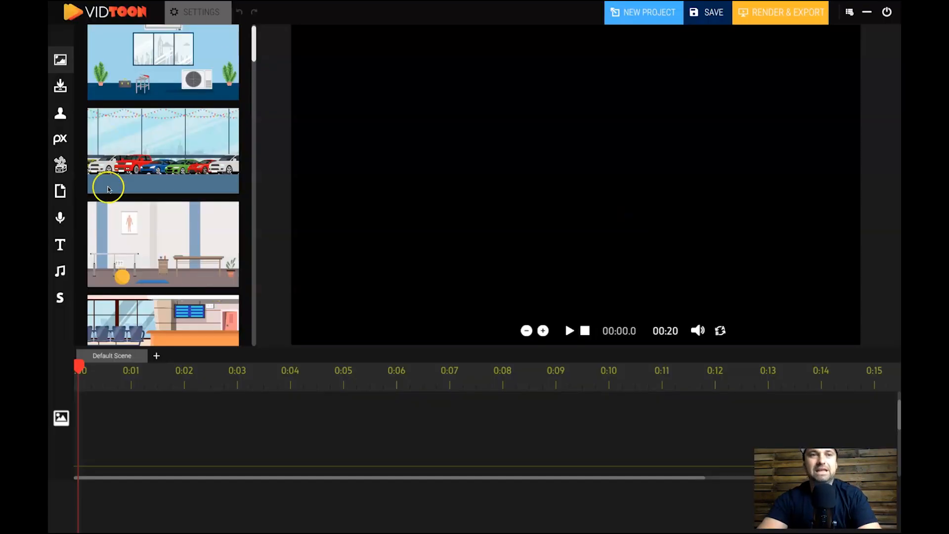
scroll(150, 195, "up", 2)
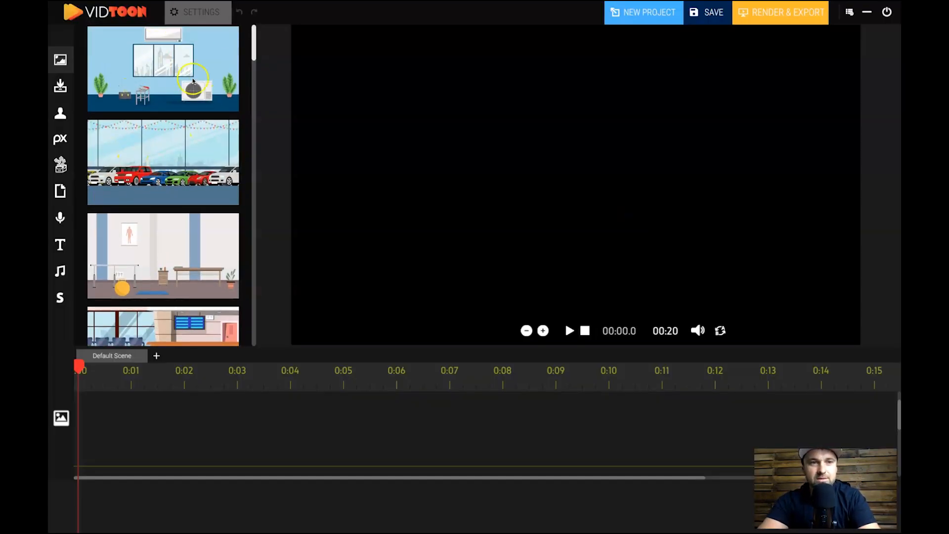
left_click_drag(171, 75, 114, 403)
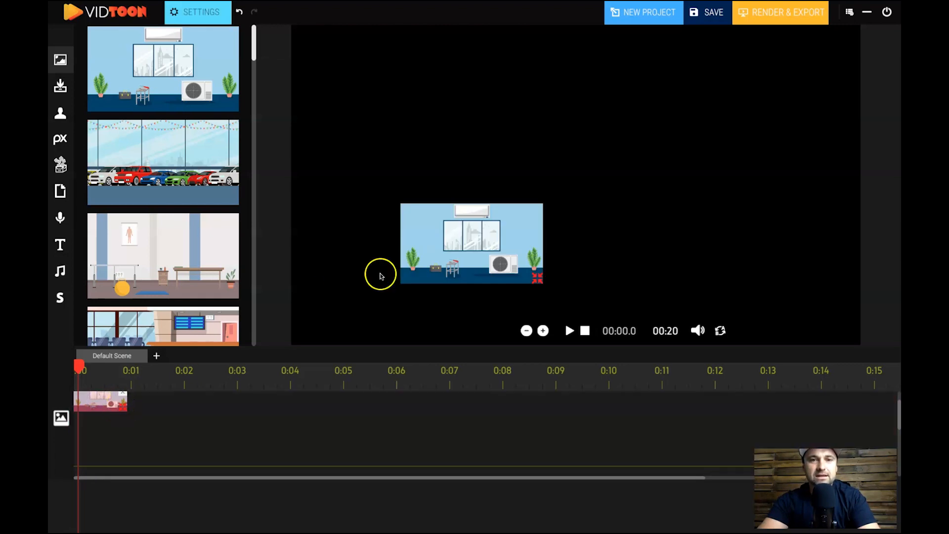
Move the room background to the canvas's upper-left corner and enlarge it to fill the whole frame
left_click_drag(448, 253, 356, 71)
mouse_move(421, 101)
left_mouse_down()
mouse_move(479, 131)
mouse_move(417, 119)
mouse_move(409, 100)
mouse_move(424, 101)
left_mouse_up()
left_click_drag(499, 161, 861, 379)
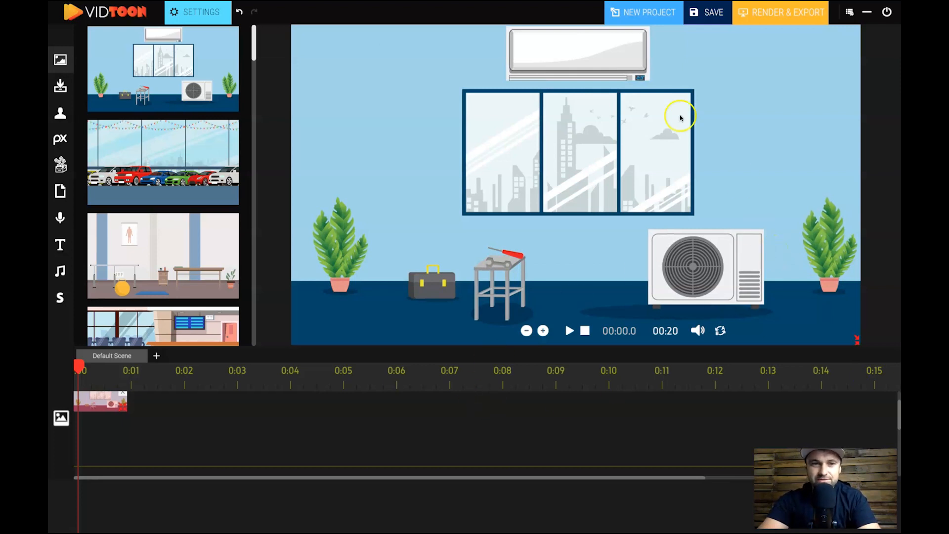
left_click_drag(857, 340, 858, 341)
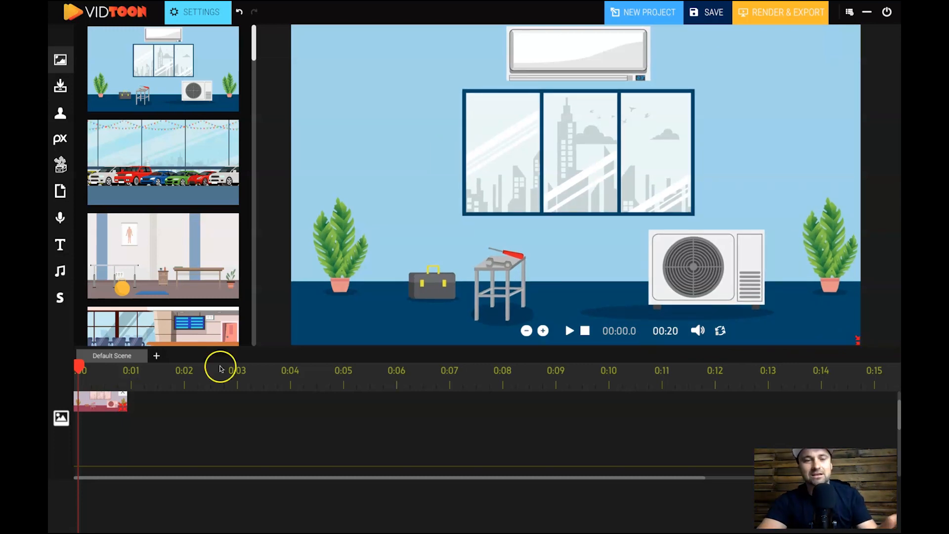
Extend the room background's timeline clip to about 8 seconds
left_click_drag(79, 367, 54, 370)
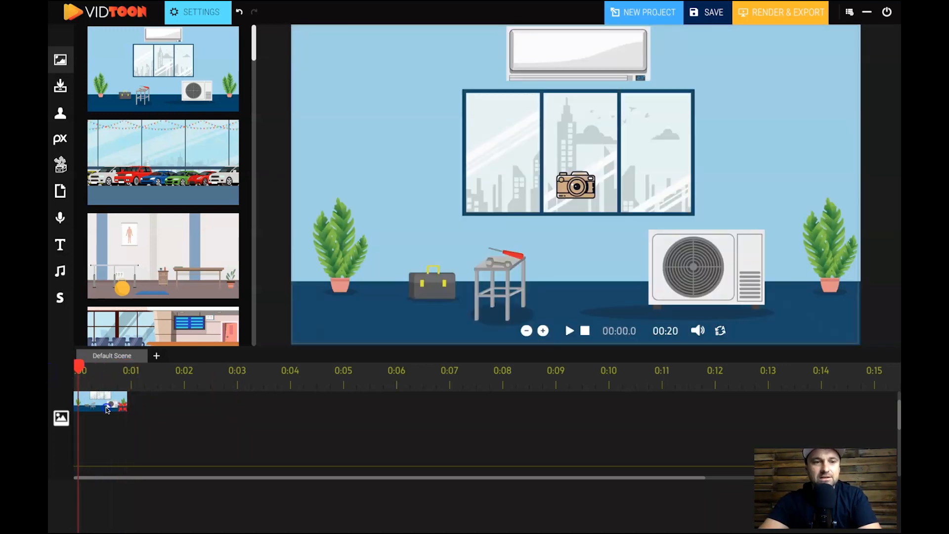
left_click(128, 410)
left_click_drag(123, 407, 498, 456)
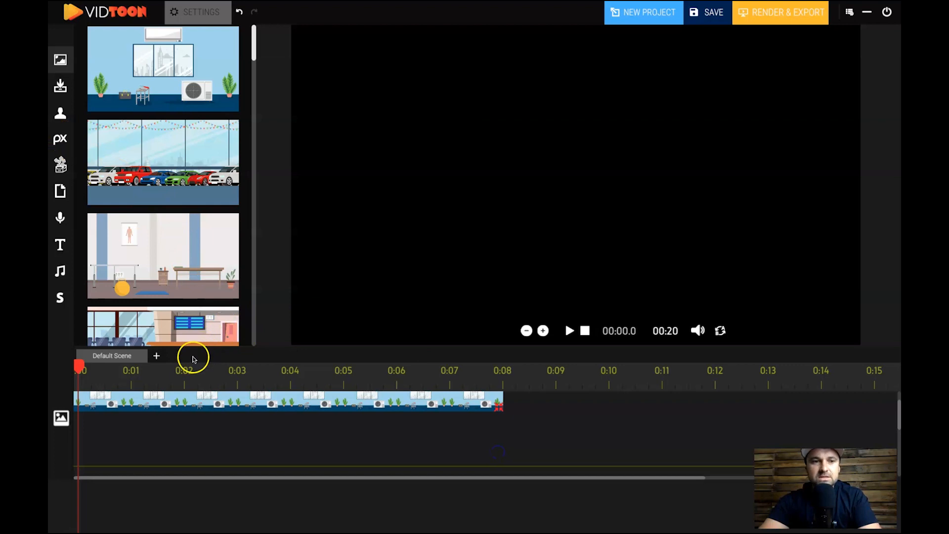
Preview the scene, try shifting the camera frame up and left at 3.5 seconds, and replay from the start
left_click(569, 330)
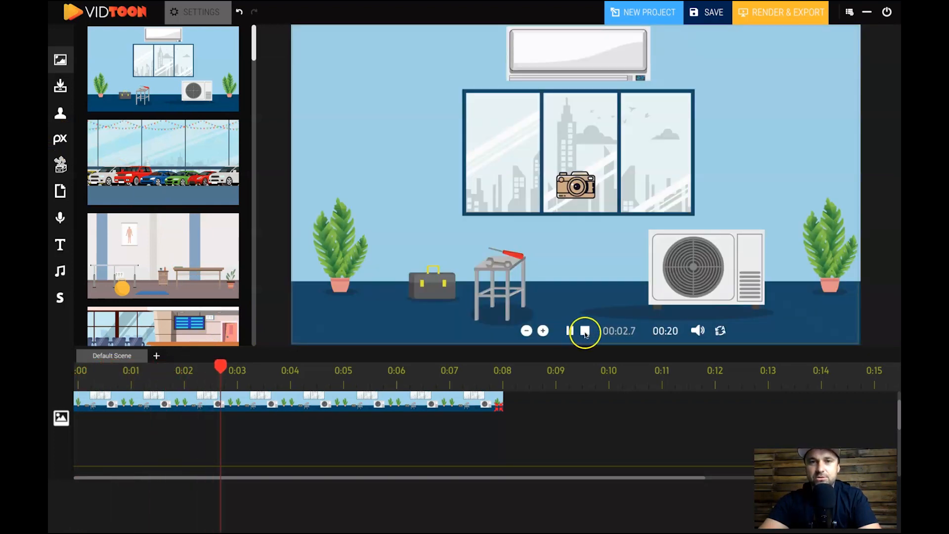
left_click(571, 331)
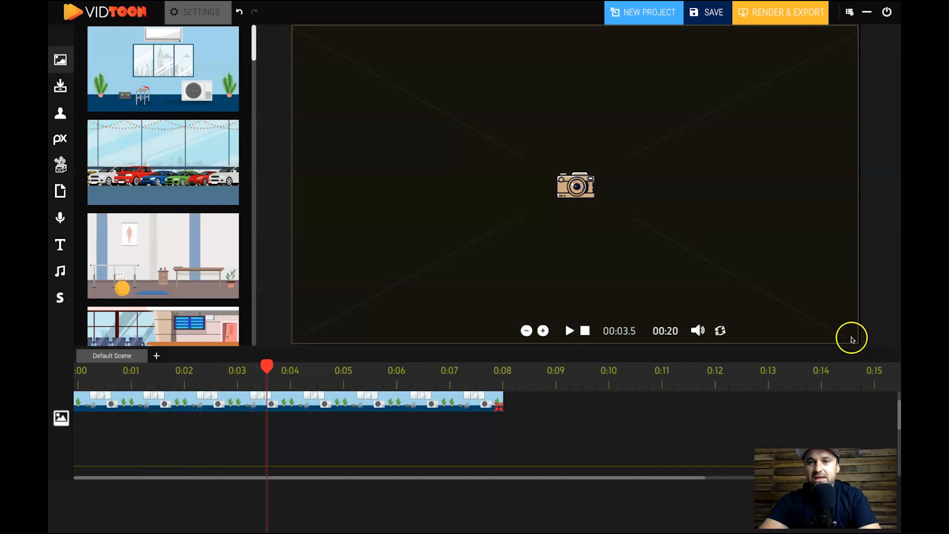
left_click_drag(852, 341, 691, 240)
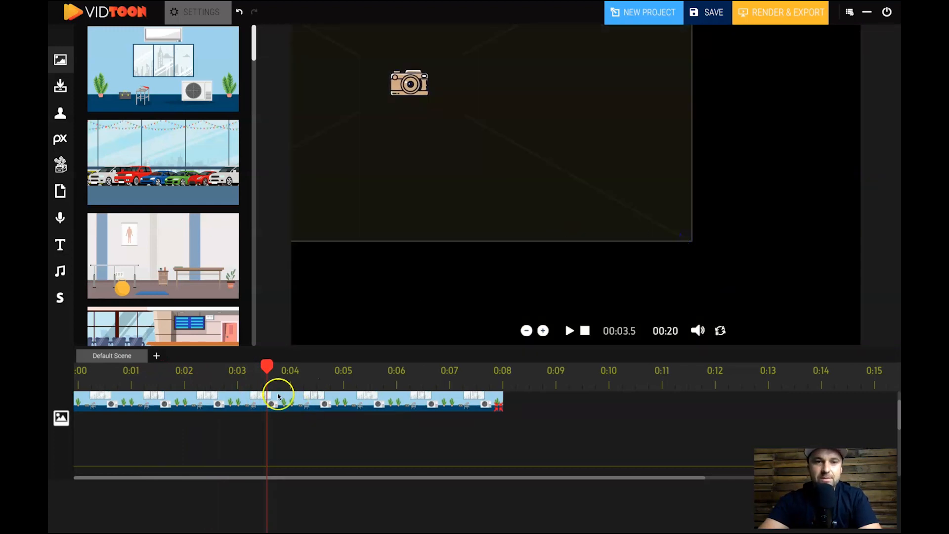
left_click_drag(270, 370, 58, 371)
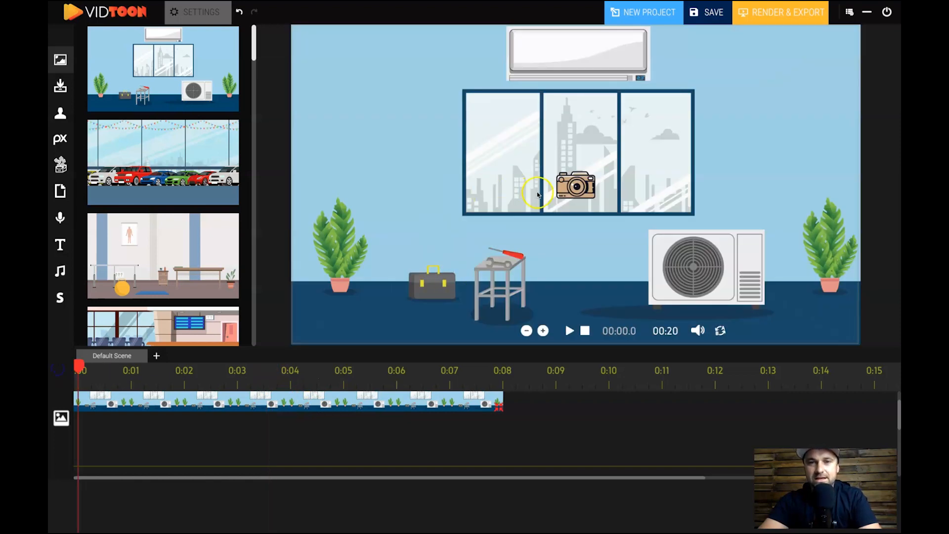
left_click(569, 330)
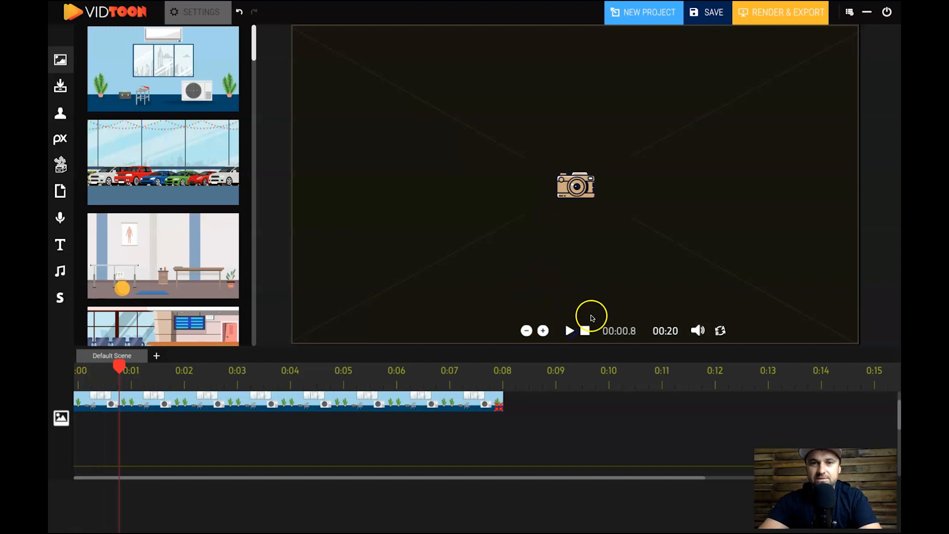
left_click(585, 331)
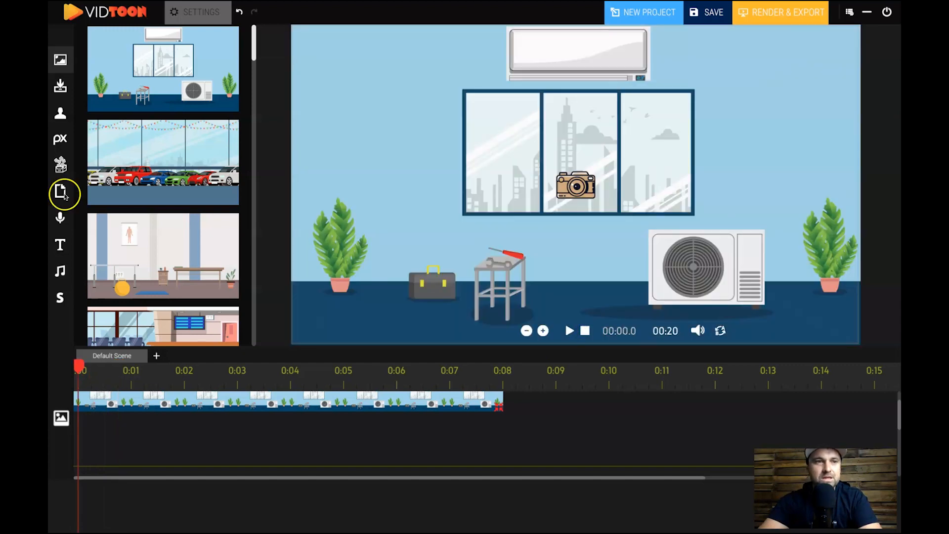
Add the Business Man character at the start of the timeline, extend its clip to about 8.8 seconds and preview it
left_click(61, 115)
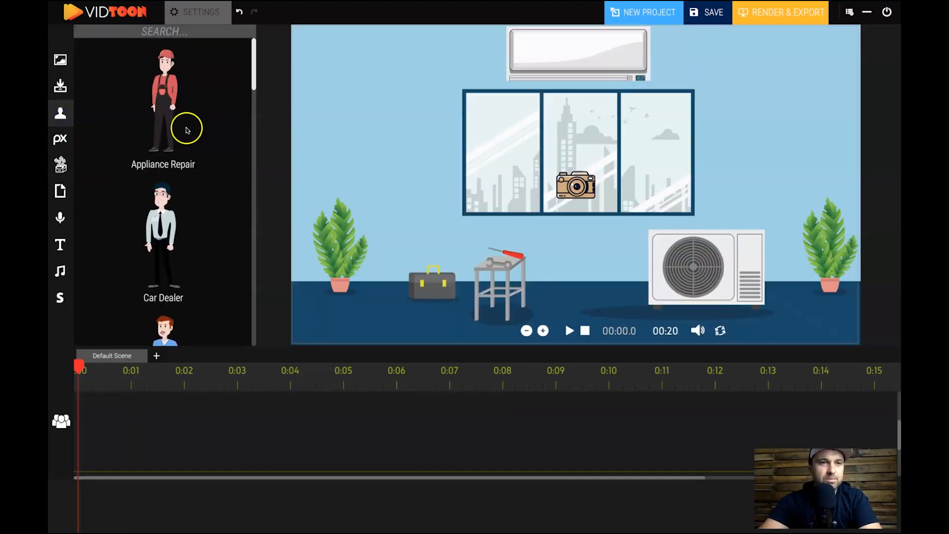
left_click_drag(252, 78, 258, 237)
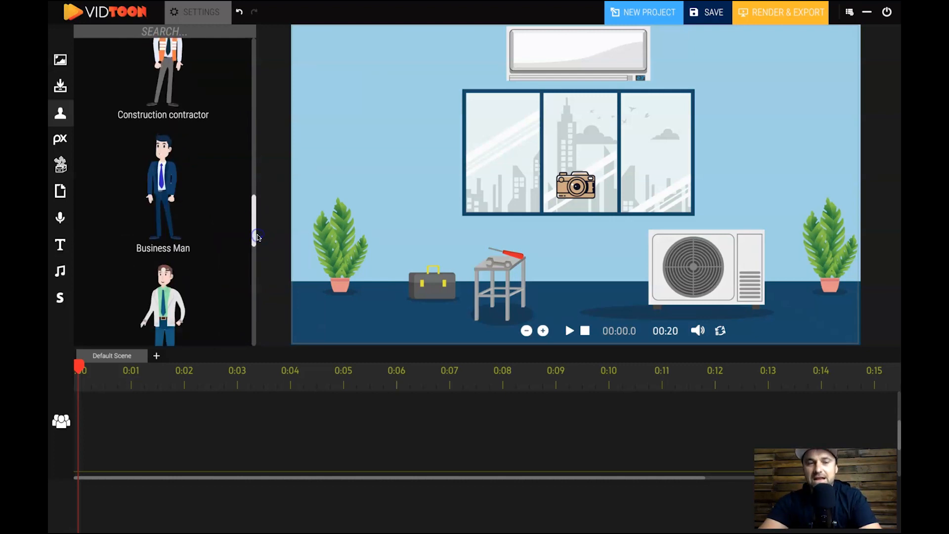
left_click_drag(174, 203, 125, 348)
left_click_drag(92, 412, 542, 433)
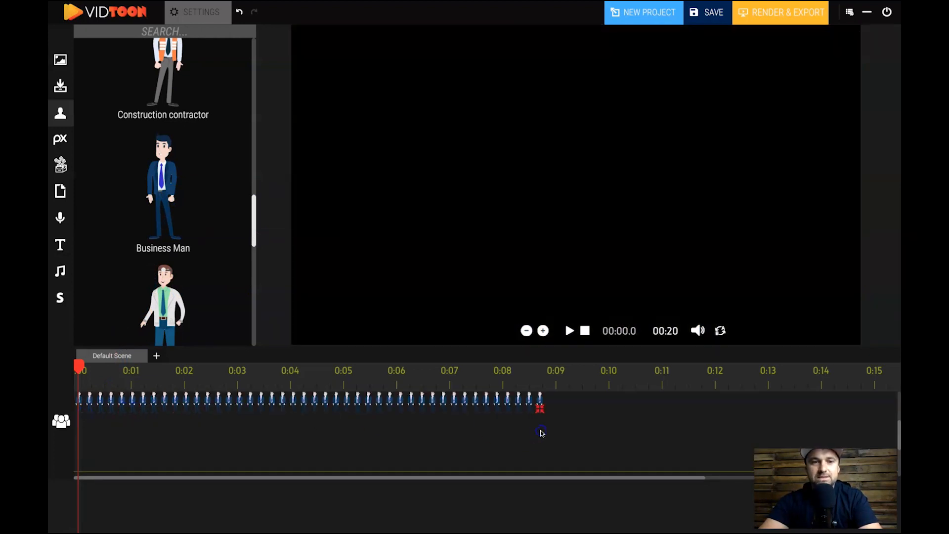
left_click(568, 331)
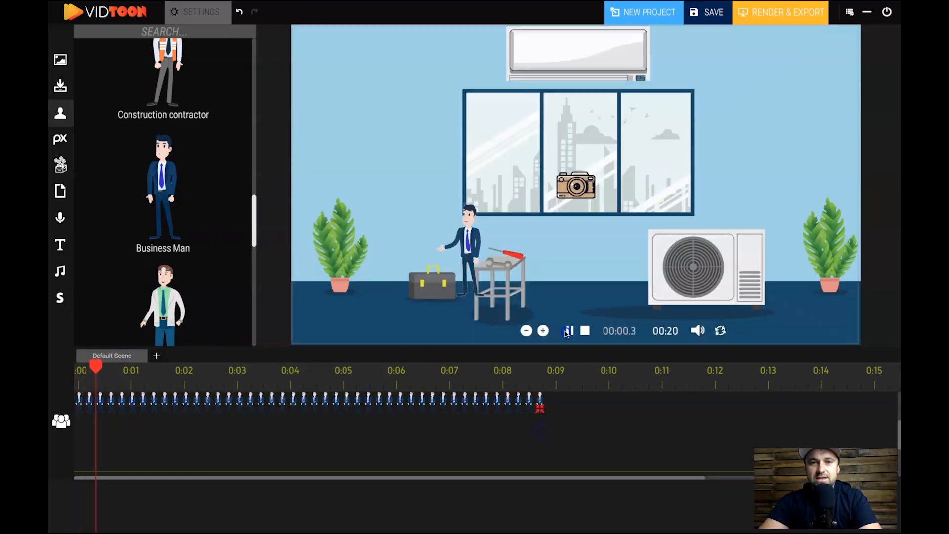
left_click(584, 330)
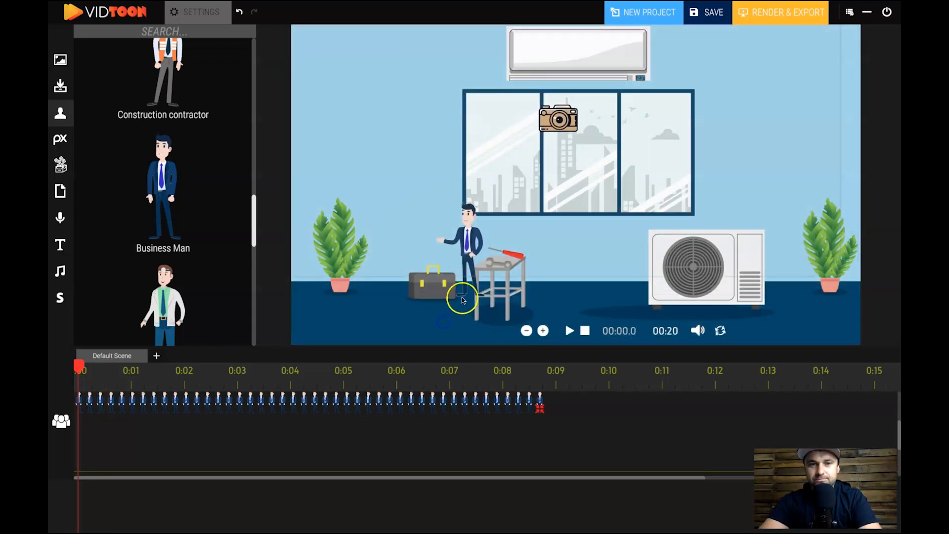
Enlarge the businessman to nearly the height of the room and place him between the left plant and the window
left_click(420, 401)
mouse_move(455, 281)
left_mouse_down()
mouse_move(493, 266)
mouse_move(346, 326)
mouse_move(402, 319)
left_mouse_up()
mouse_move(464, 332)
left_mouse_down()
mouse_move(420, 280)
mouse_move(430, 138)
mouse_move(529, 248)
mouse_move(661, 445)
left_mouse_up()
mouse_move(491, 211)
left_mouse_down()
mouse_move(428, 251)
mouse_move(412, 241)
left_mouse_up()
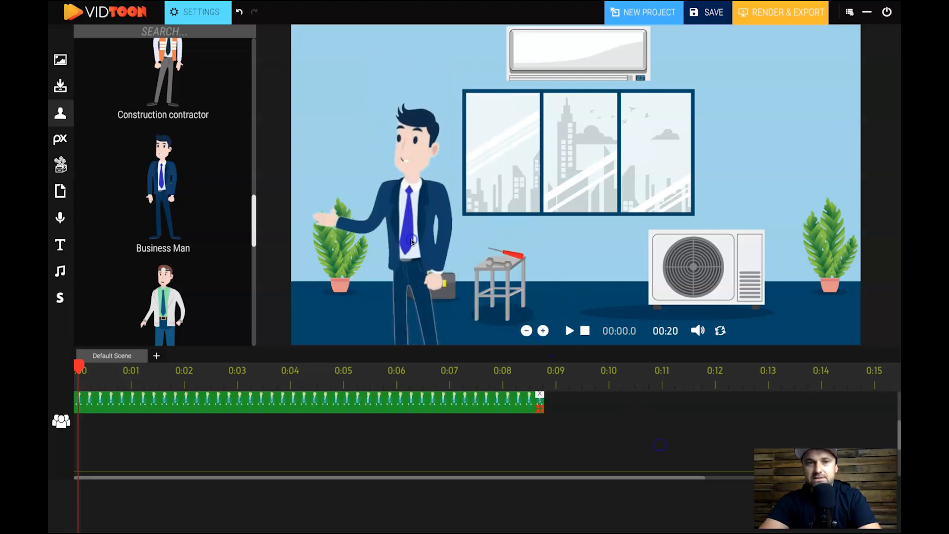
Flip the businessman horizontally and set his duration to 4 and start time to 3 seconds
left_click(199, 17)
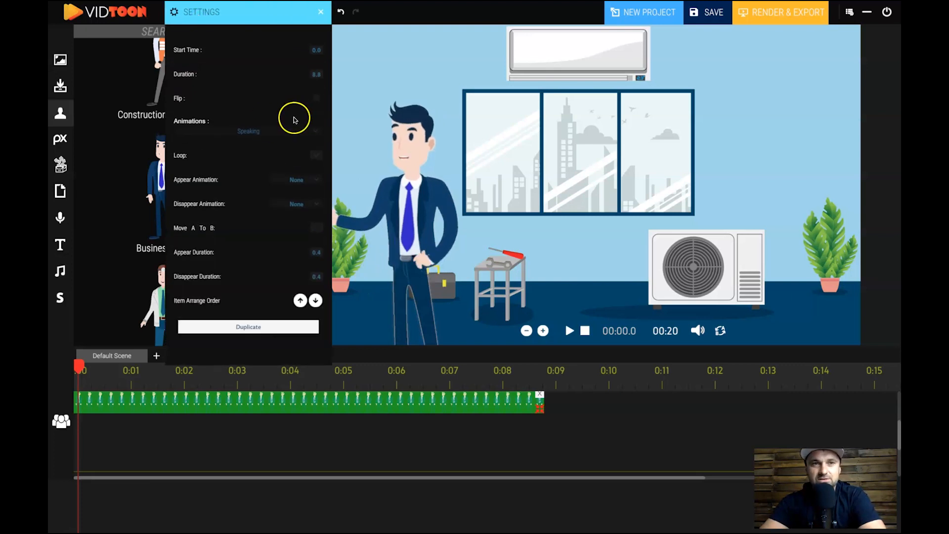
left_click(317, 98)
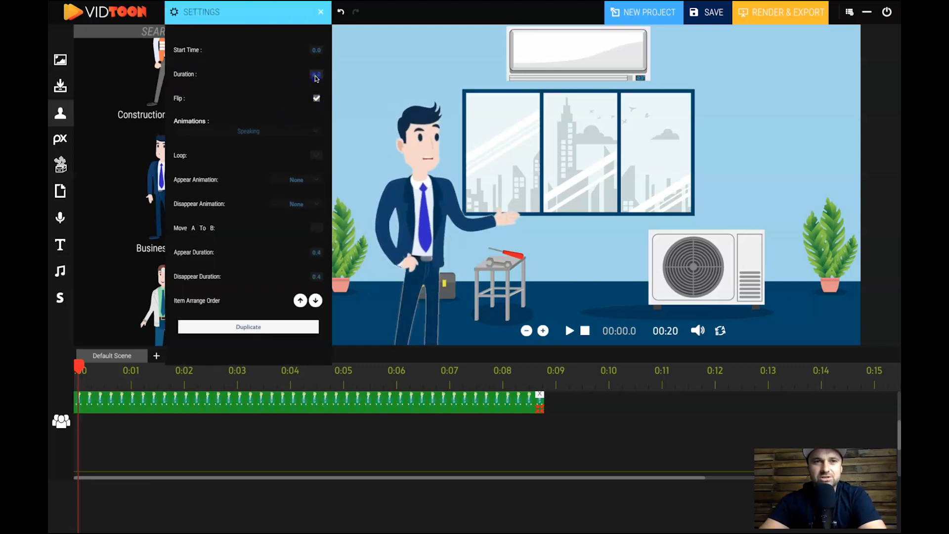
type("4")
left_click(317, 50)
type("3")
left_click(398, 91)
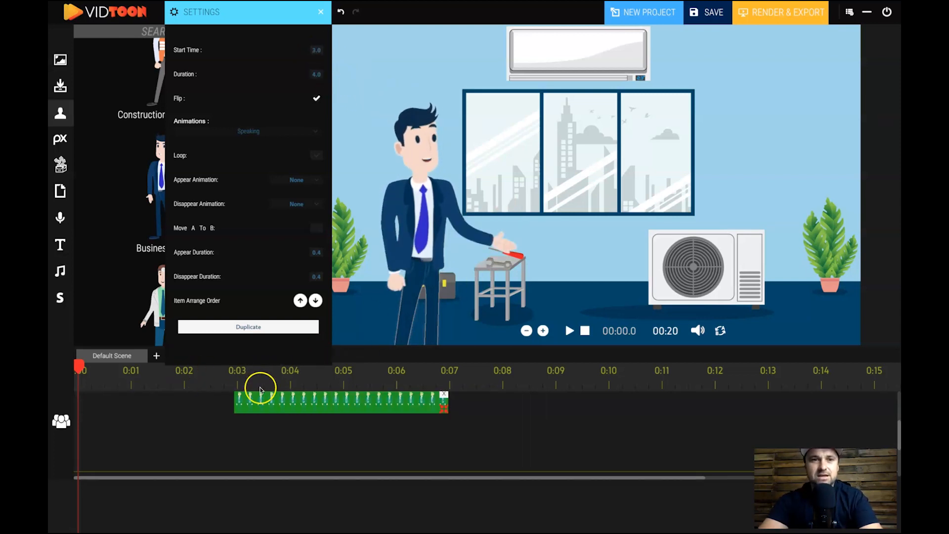
Play the scene and scrub through its first seconds to check when the businessman appears
left_click(570, 331)
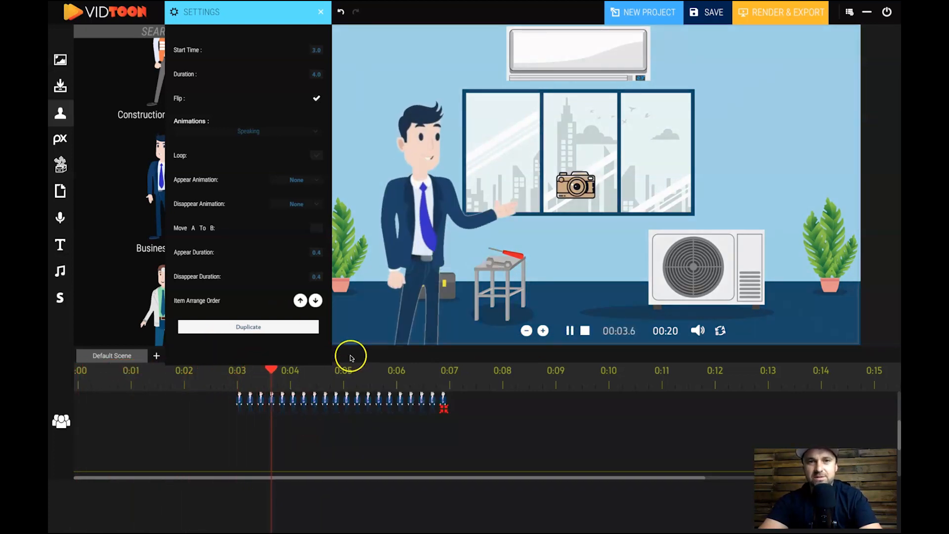
left_click(364, 398)
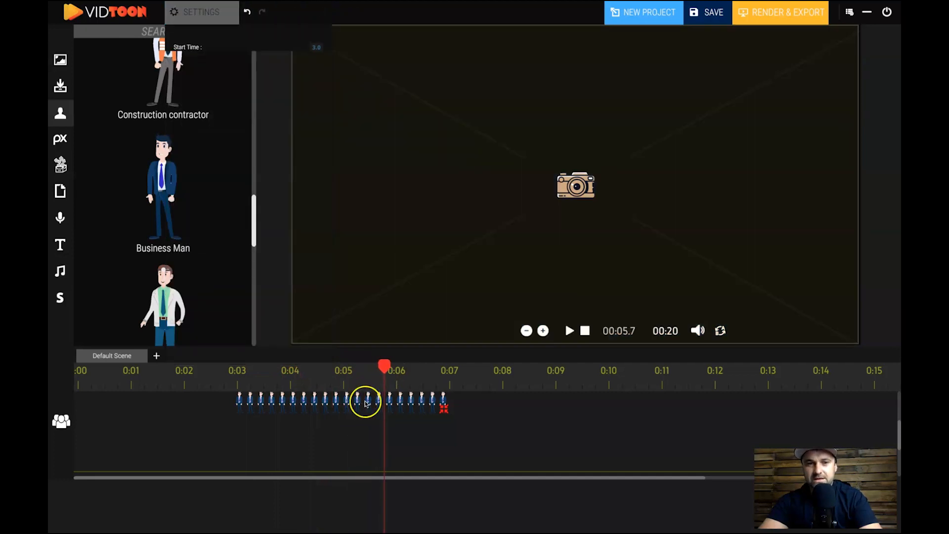
left_click(584, 331)
left_click(213, 375)
left_click(118, 371)
left_click(170, 370)
left_click(259, 371)
left_click(318, 372)
Move the businessman's clip to the start of the timeline and extend it to about 8 seconds
left_click_drag(286, 410, 174, 403)
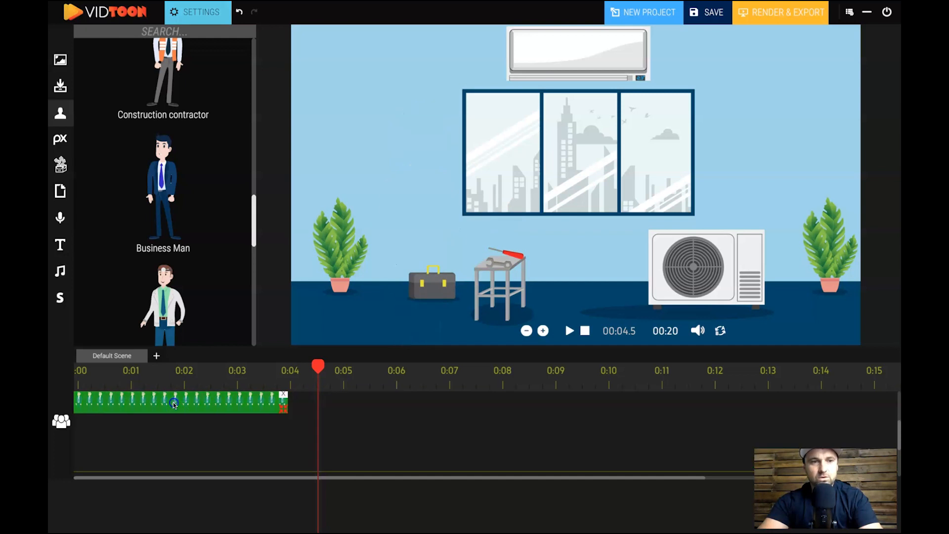
left_click_drag(280, 407, 505, 406)
Add a Text-to-Speech voice-over clip at the start of the audio track and extend it to about 7.6 seconds
left_click(60, 217)
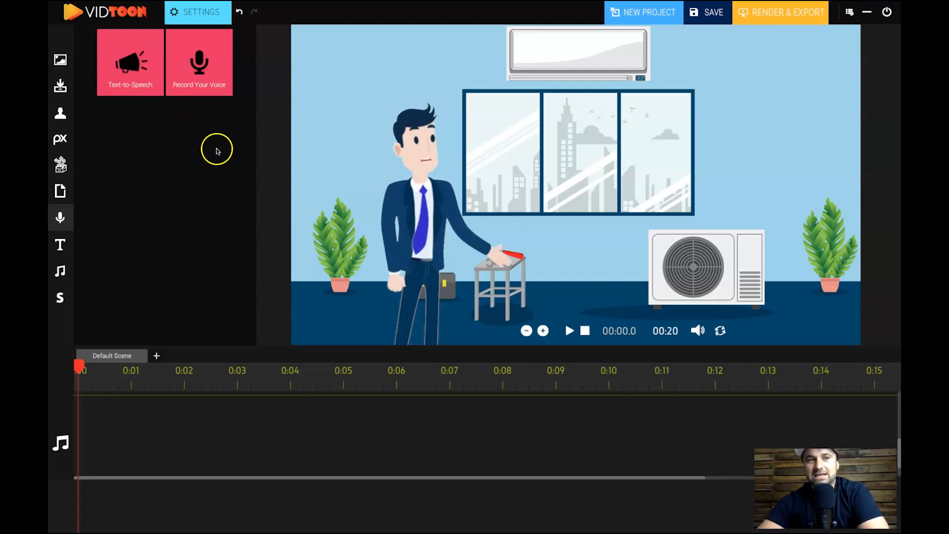
left_click_drag(132, 67, 106, 422)
left_click_drag(169, 421, 481, 433)
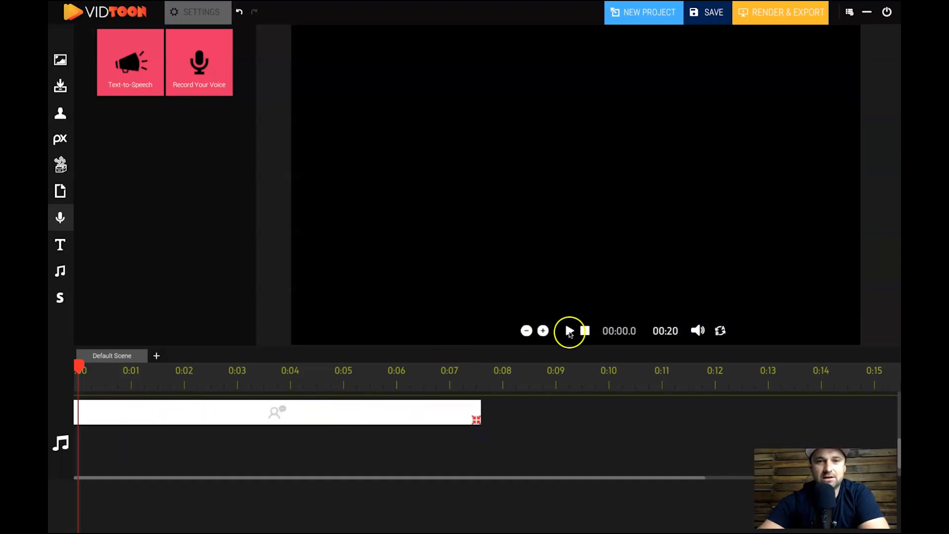
Stop playback and give the Text-to-Speech clip the Alex voice and the text "my name is Alex Hey,"
left_click(585, 331)
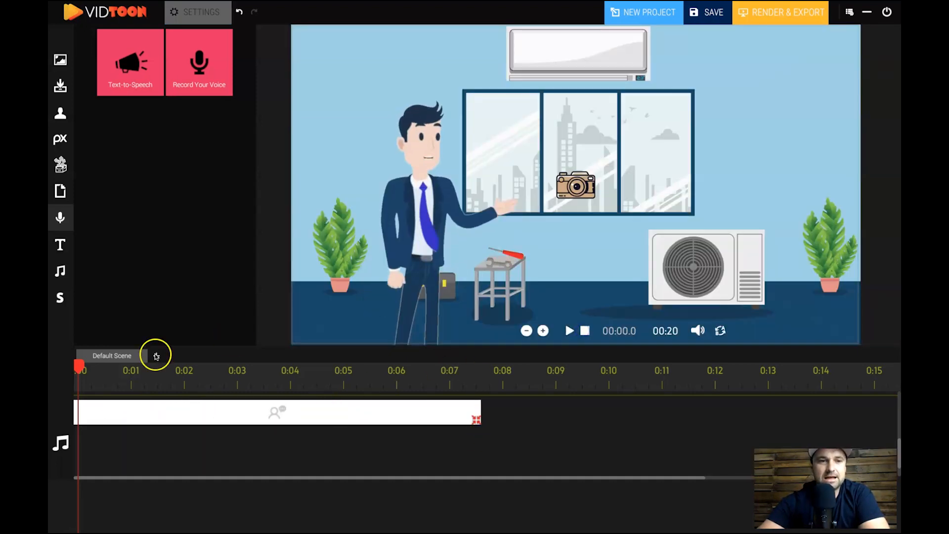
left_click(155, 415)
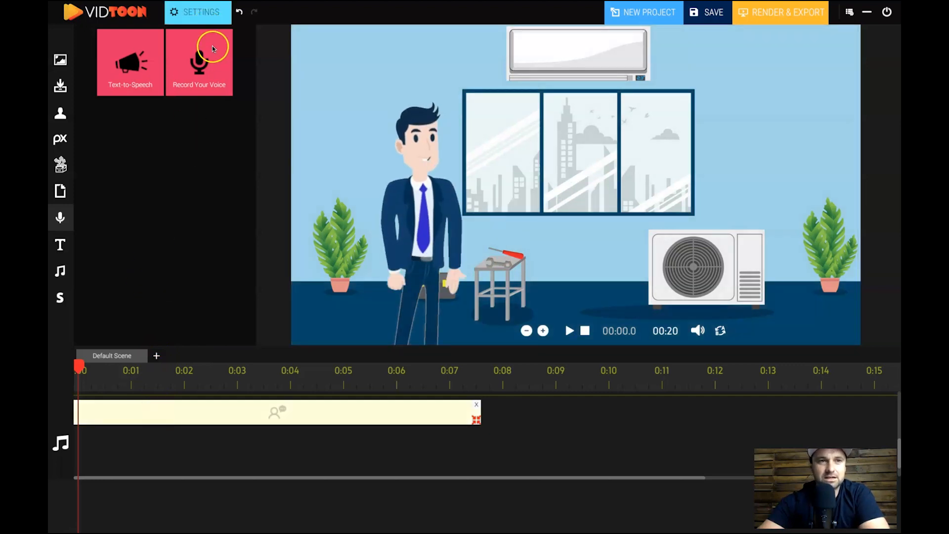
left_click(208, 16)
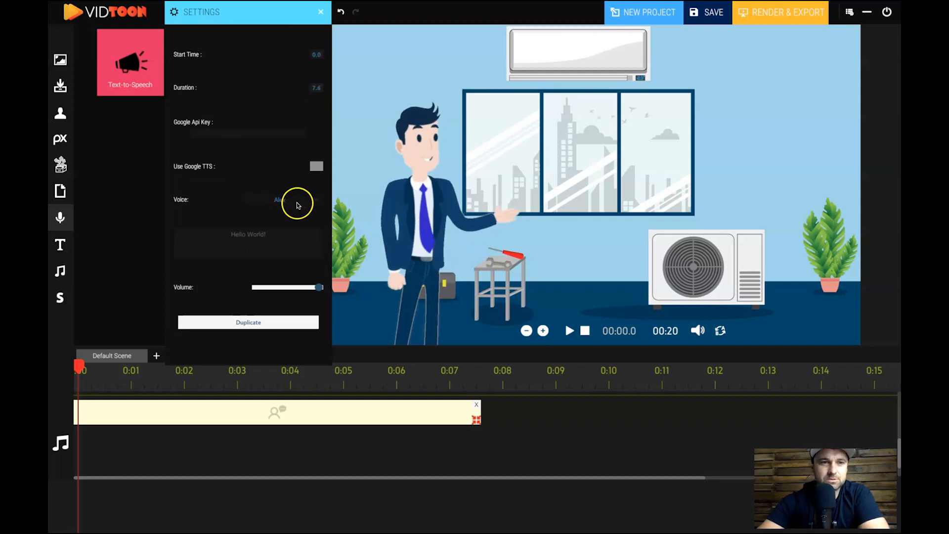
left_click(297, 201)
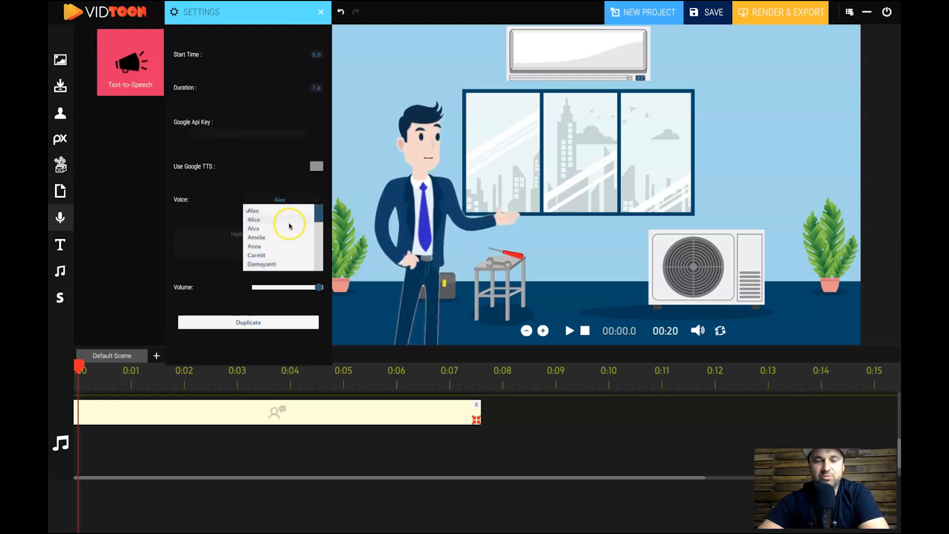
left_click(292, 203)
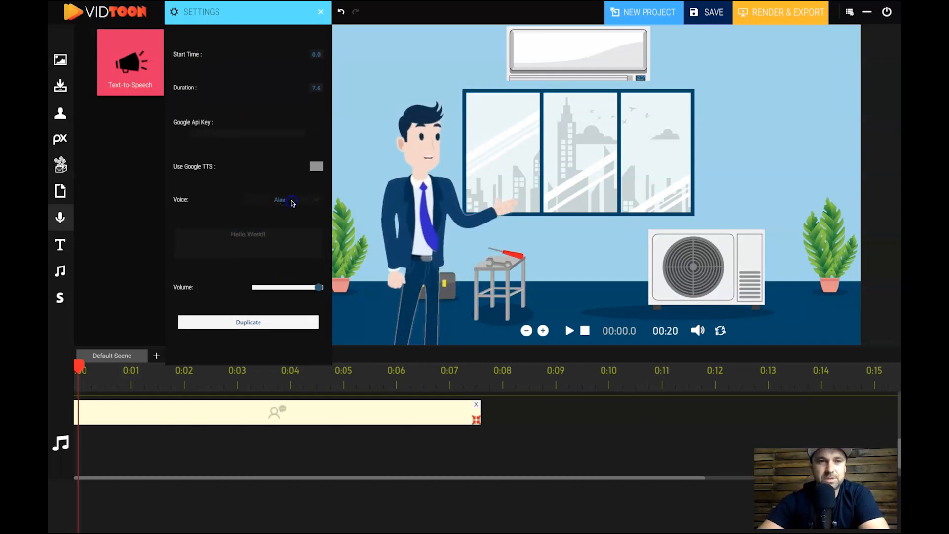
triple_click(277, 241)
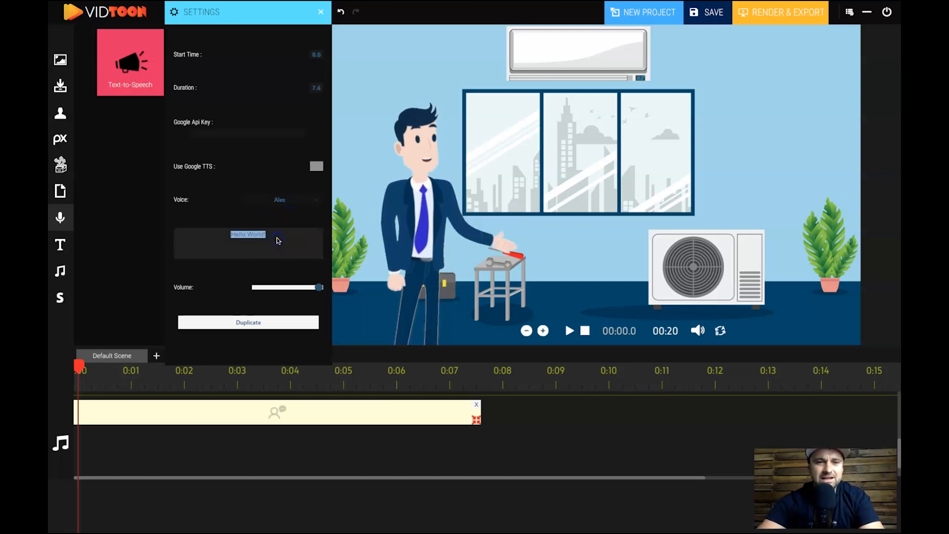
type("Hey.")
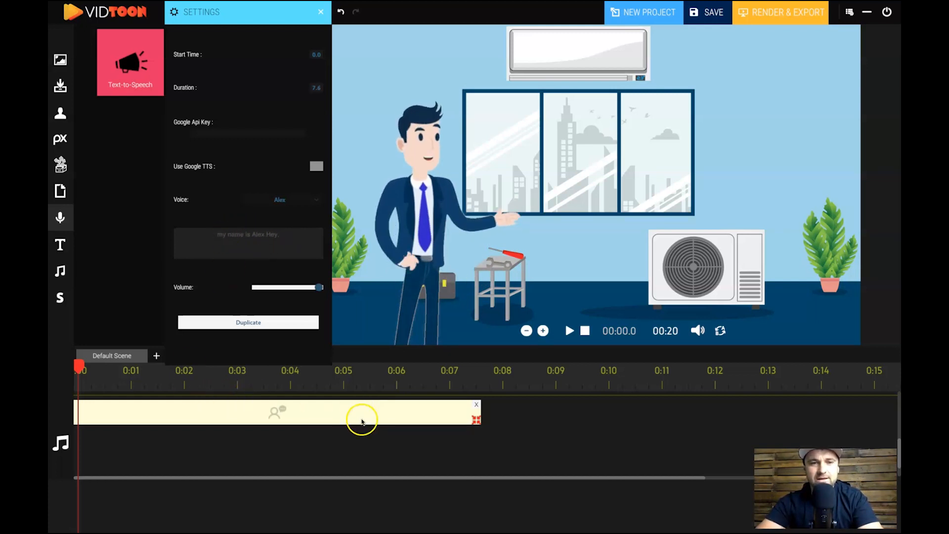
Reopen the Text-to-Speech clip's settings and audition the Alice, Alva, Amelie and Anna voices
left_click(356, 447)
left_click(239, 414)
left_click(208, 13)
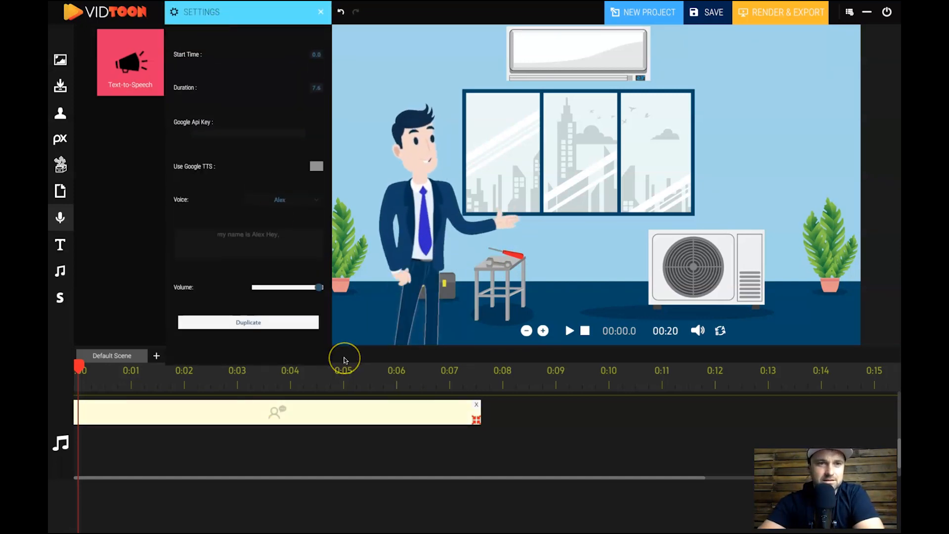
left_click(310, 200)
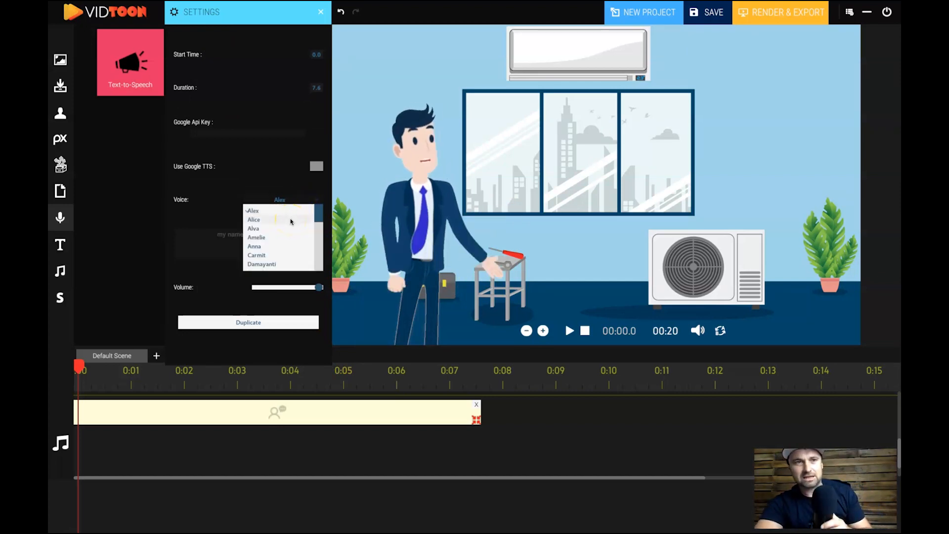
left_click(291, 220)
left_click(296, 201)
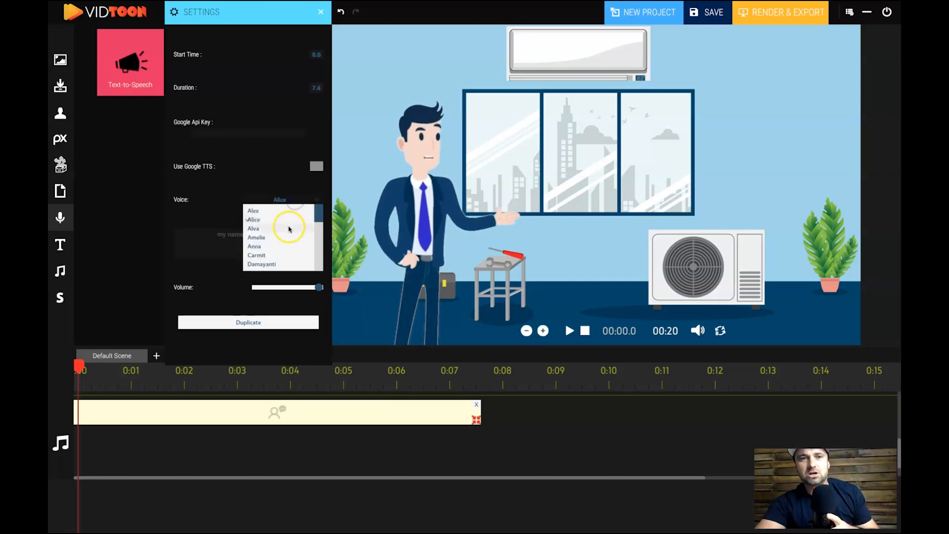
left_click(289, 228)
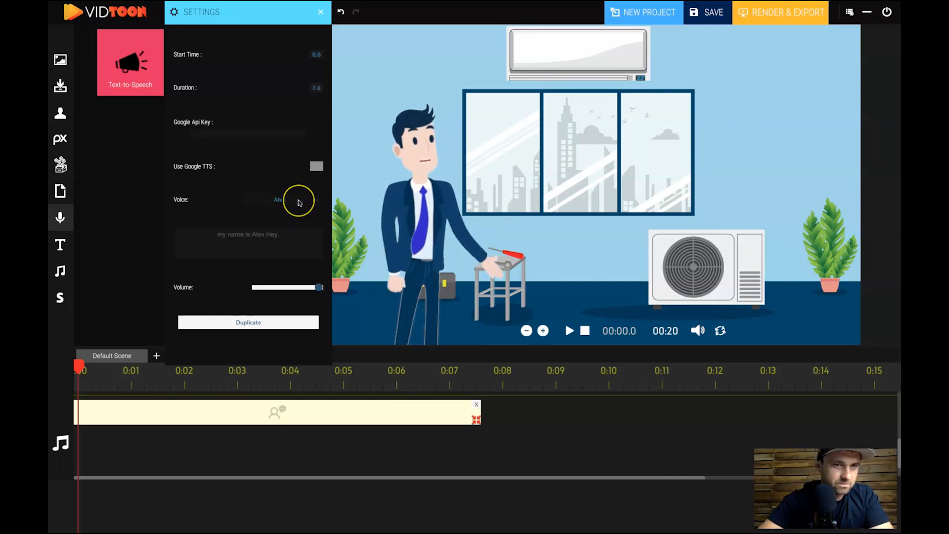
left_click(299, 201)
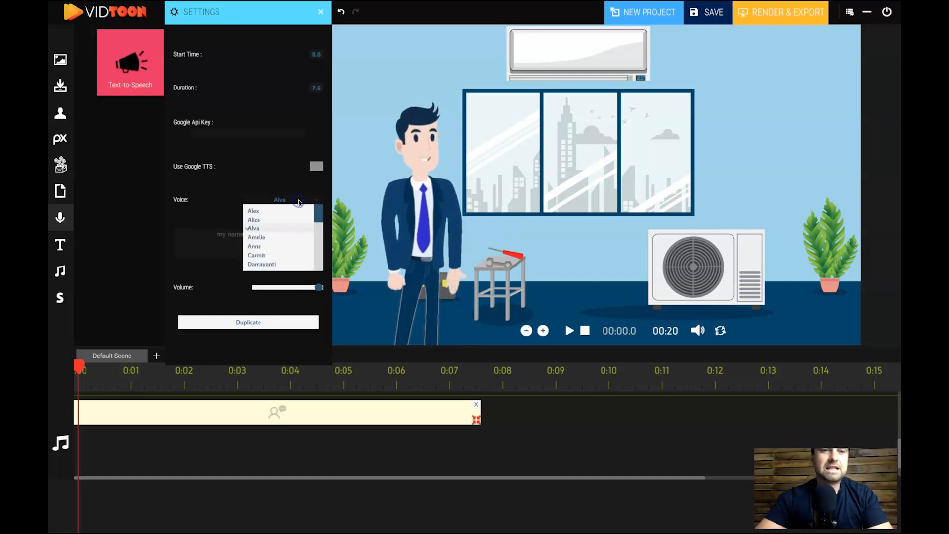
left_click(277, 238)
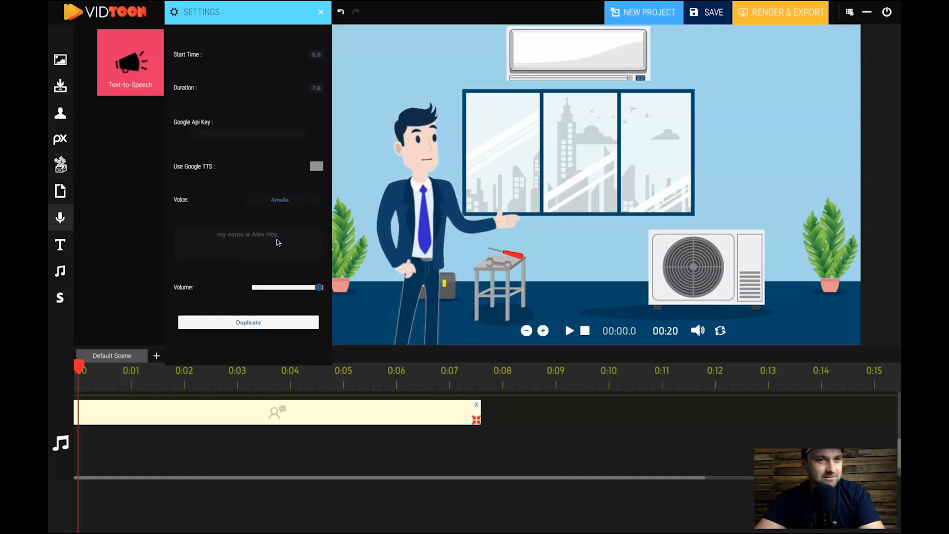
left_click(299, 204)
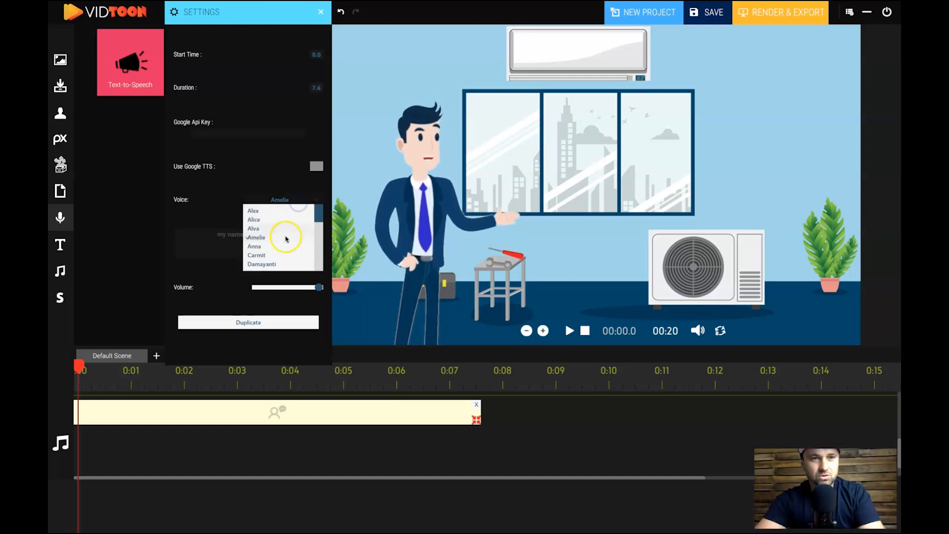
left_click(282, 246)
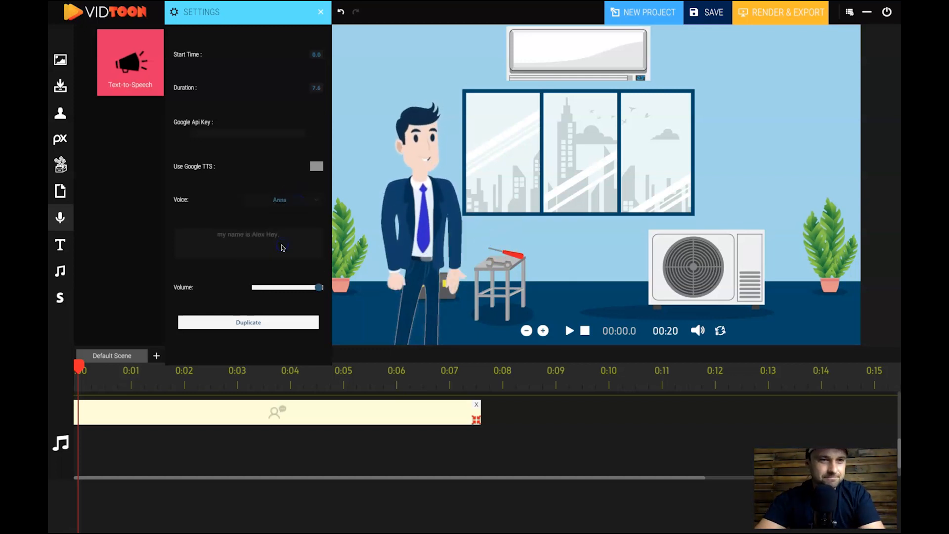
Look through the longer list of voices and set the Text-to-Speech clip's voice to Nora
left_click(299, 204)
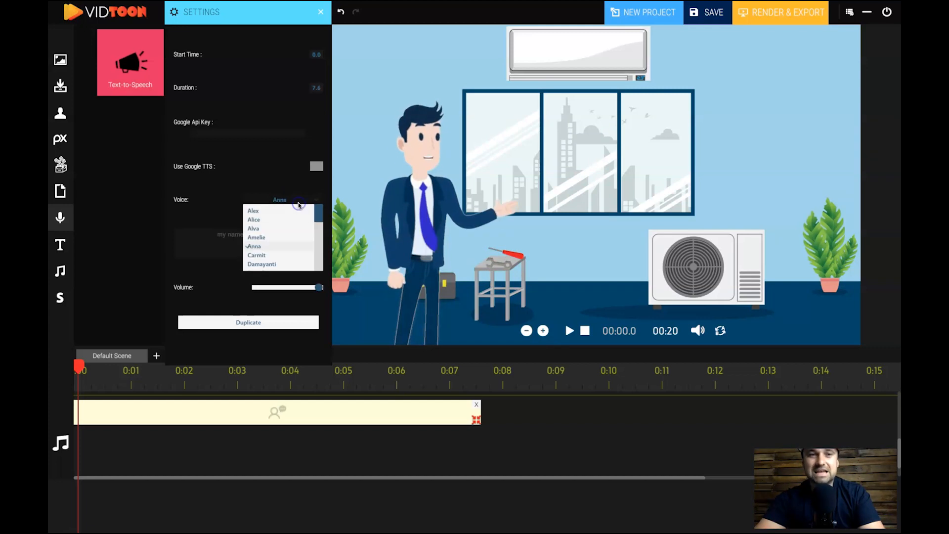
scroll(286, 256, "down", 3)
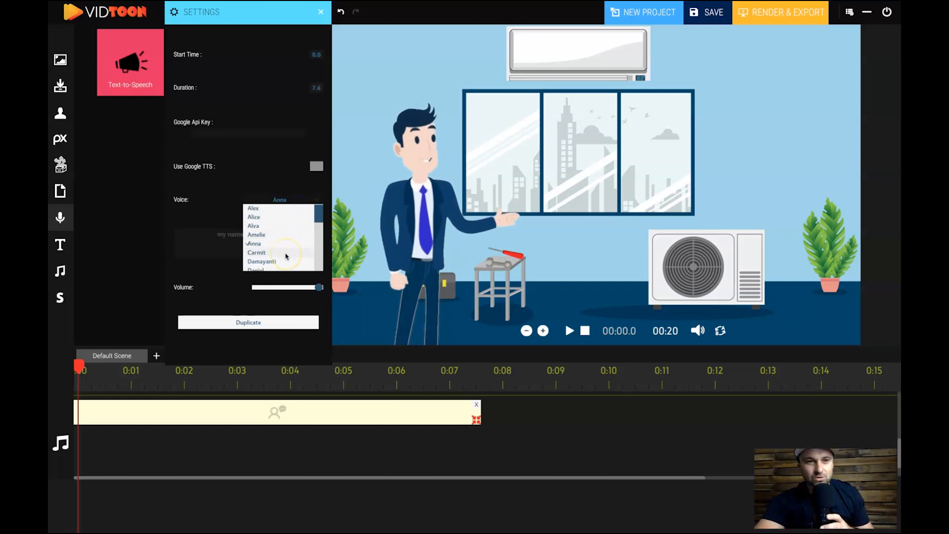
scroll(286, 256, "down", 10)
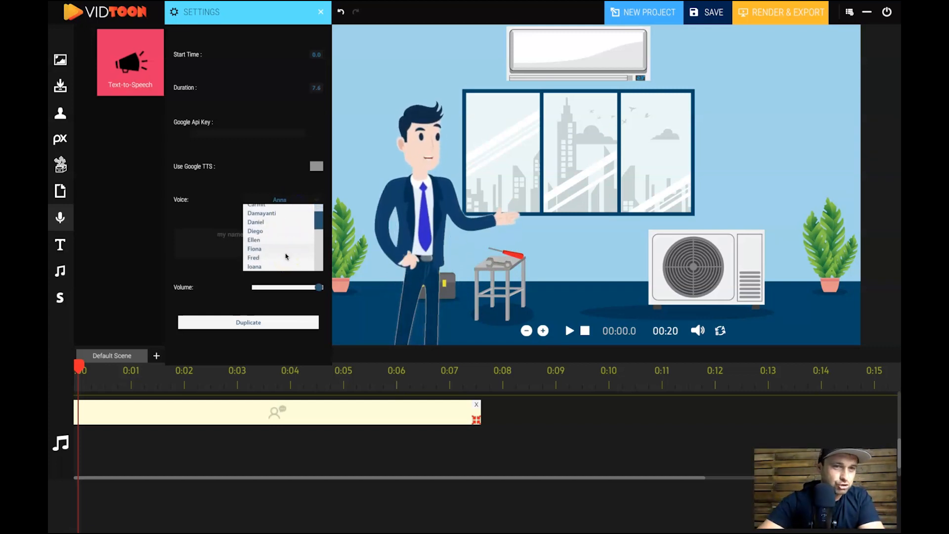
scroll(286, 256, "down", 3)
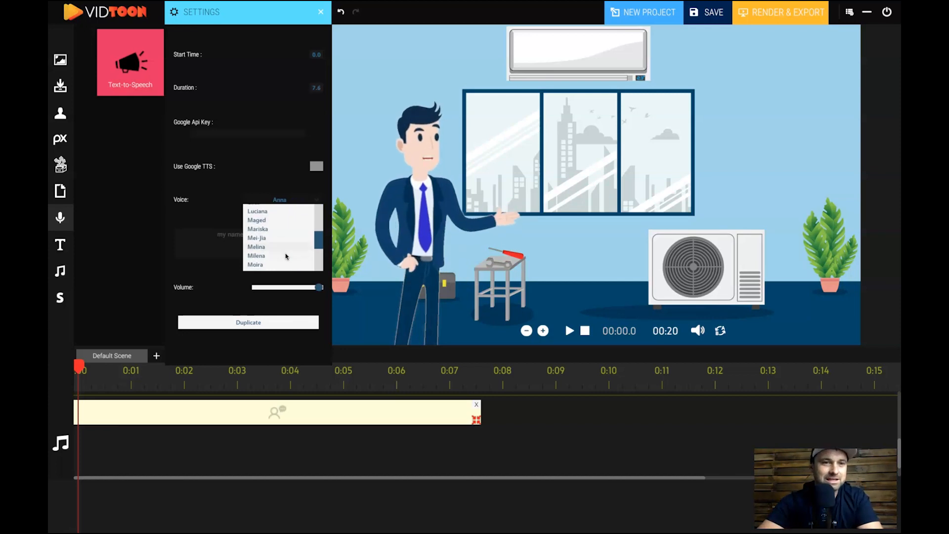
scroll(289, 251, "down", 1)
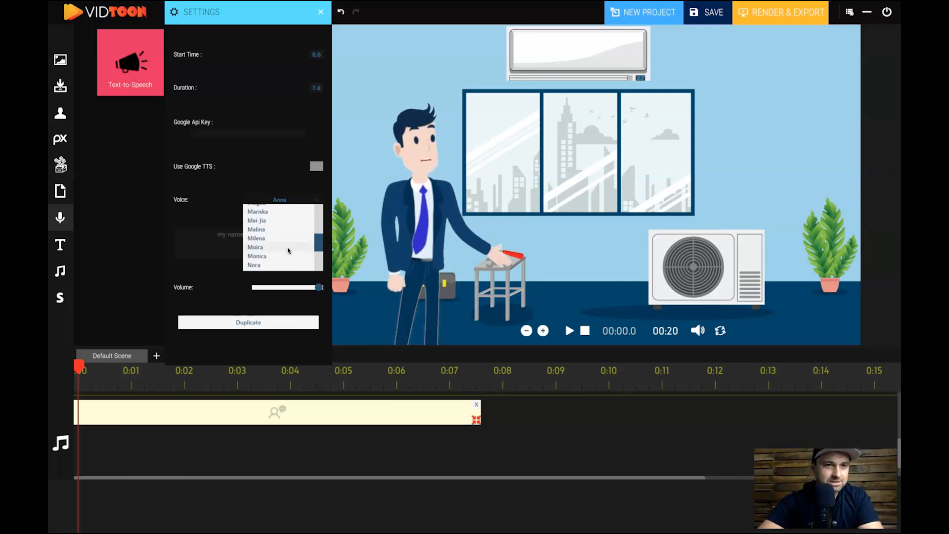
left_click(278, 265)
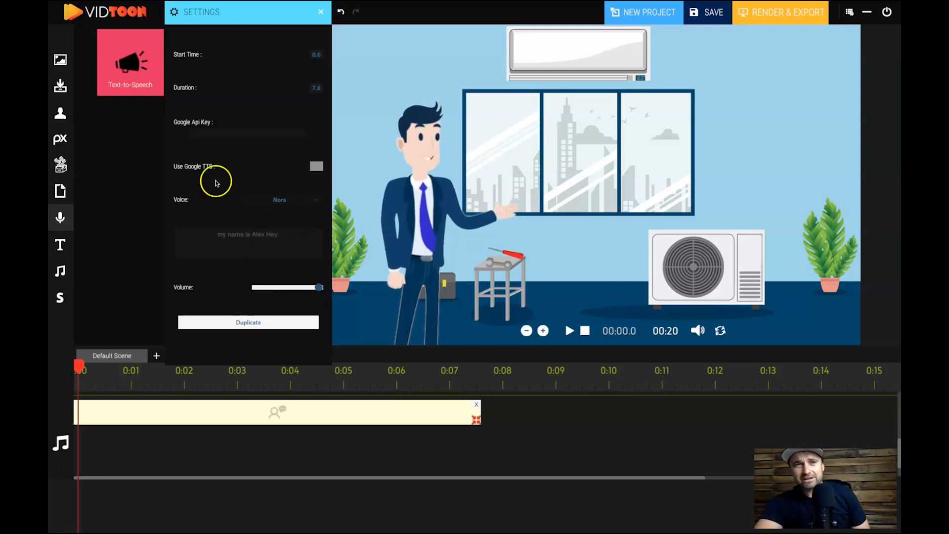
left_click(315, 466)
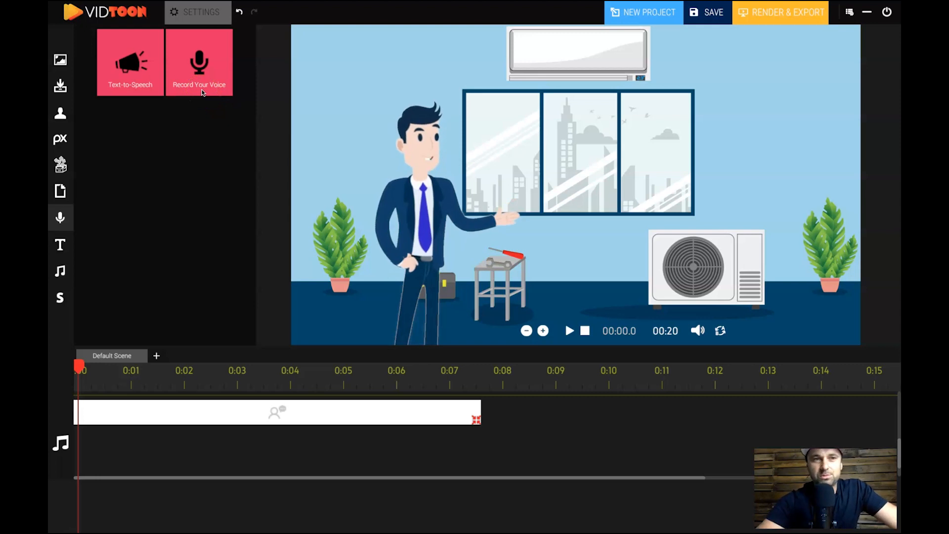
Add a text clip at the start of the timeline beneath the businessman's clip and preview the first 3 seconds
left_click(60, 246)
left_click_drag(164, 64, 99, 425)
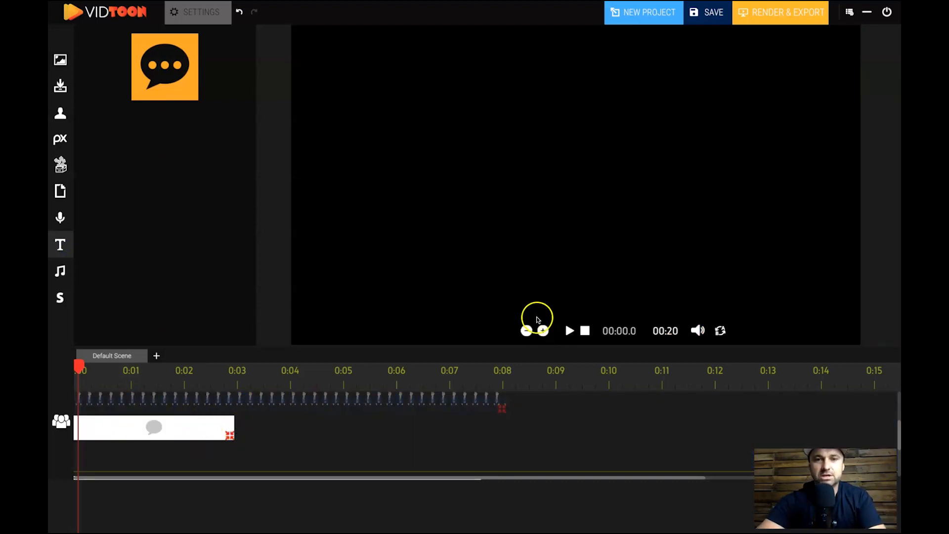
left_click(570, 331)
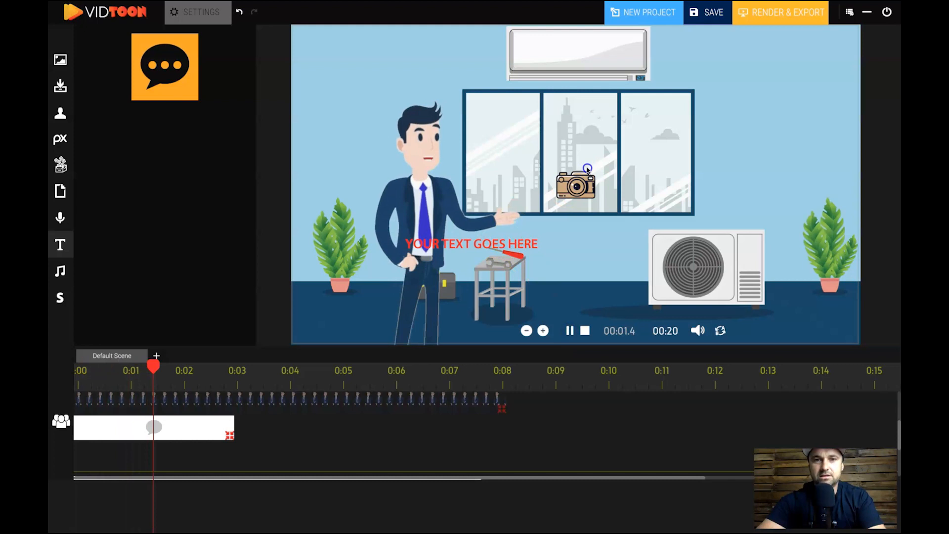
left_click(570, 331)
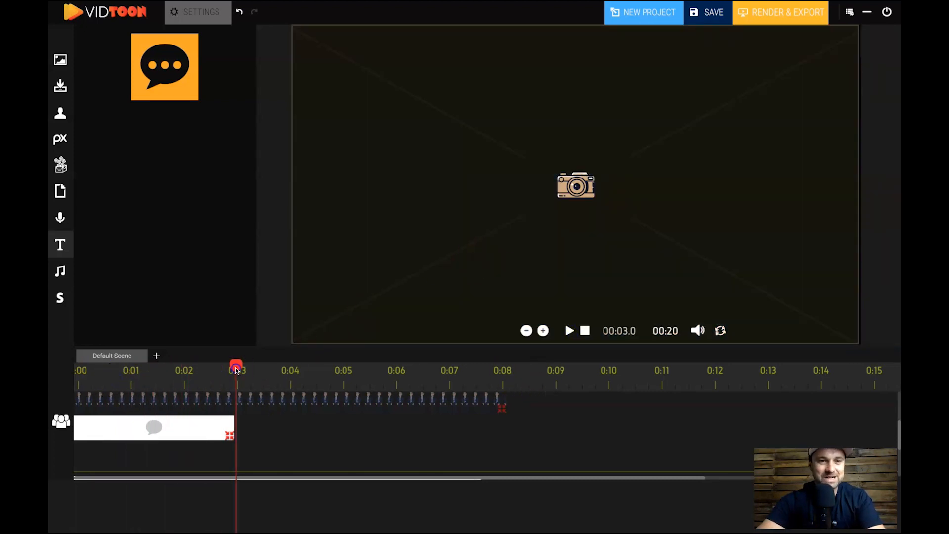
left_click_drag(236, 368, 79, 368)
Move the placeholder text up in front of the window and enlarge its text box
left_click(180, 429)
left_click(495, 262)
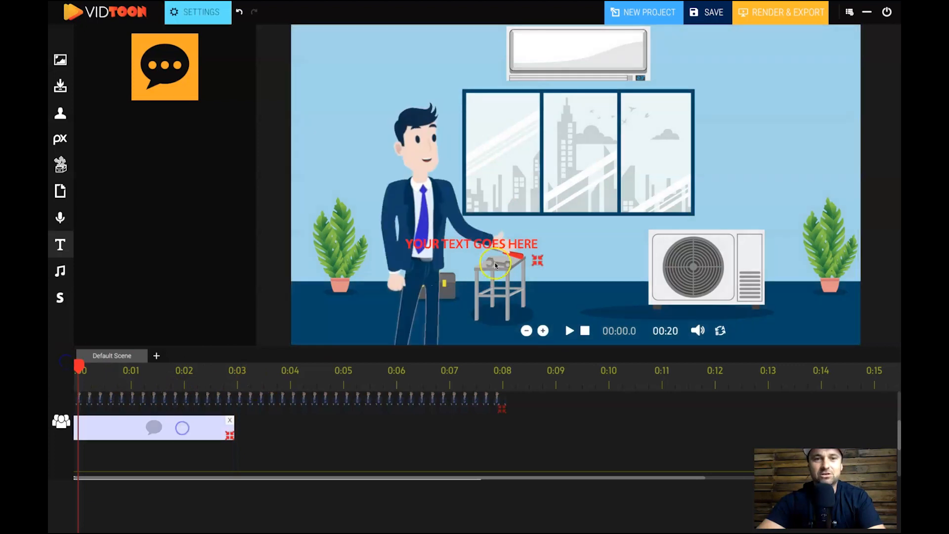
left_click_drag(511, 246, 660, 213)
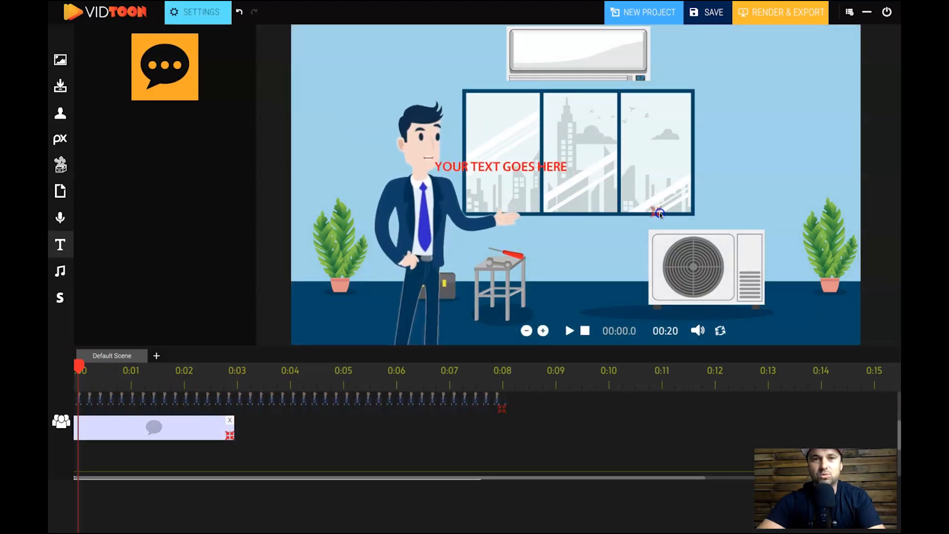
Review the text clip's settings for colour, font, wording and animation
left_click(201, 12)
triple_click(247, 192)
key("BackSpace")
left_click(197, 448)
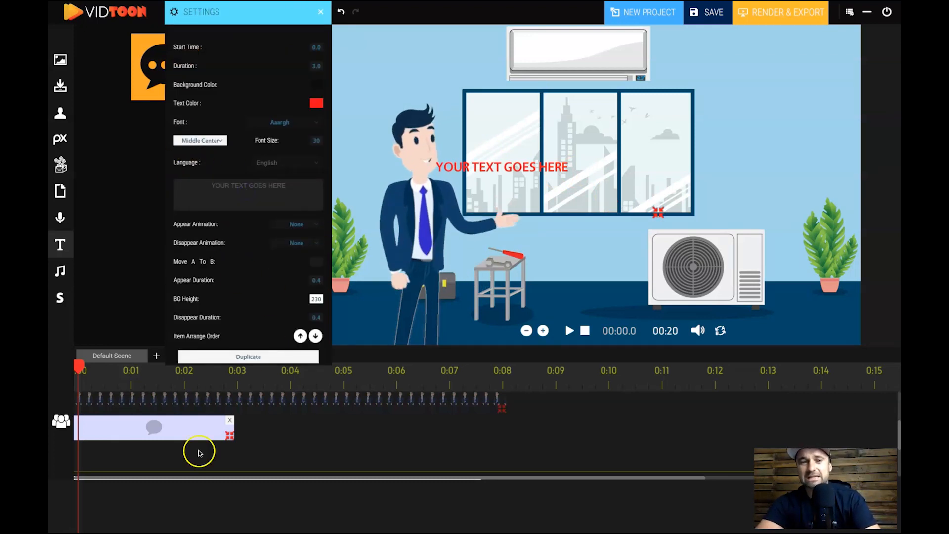
left_click(231, 426)
left_click(203, 201)
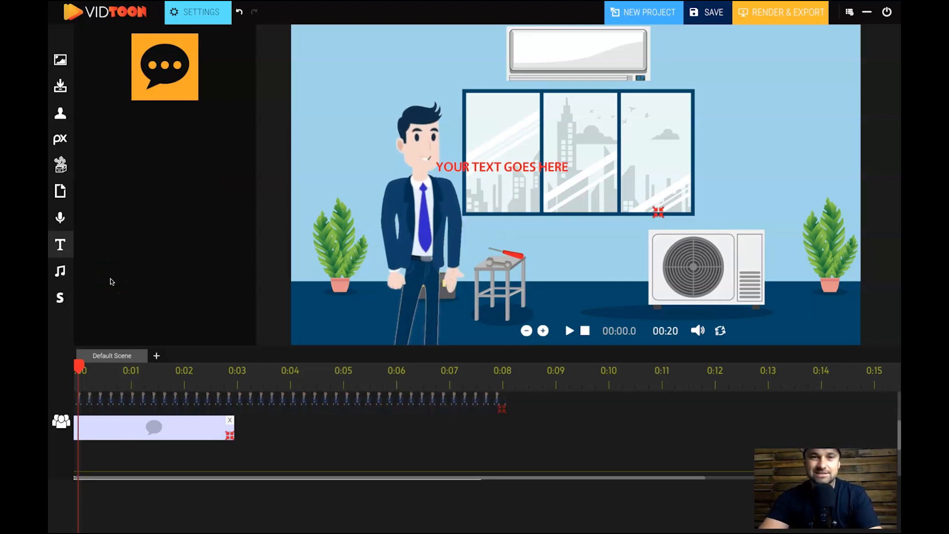
Switch to the Vidtoon Marketplace in Chrome and go back up through its background scenes
key("ctrl+Up")
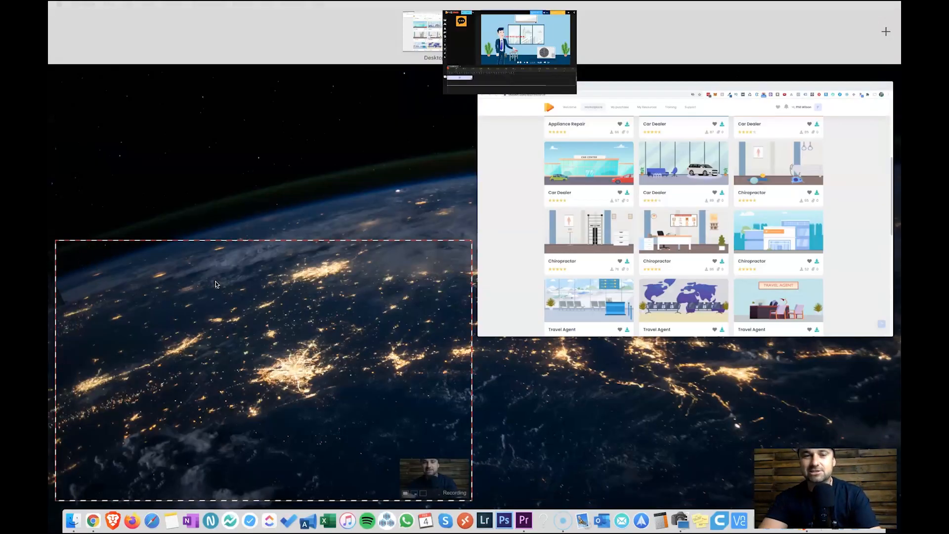
left_click(539, 217)
scroll(355, 351, "up", 10)
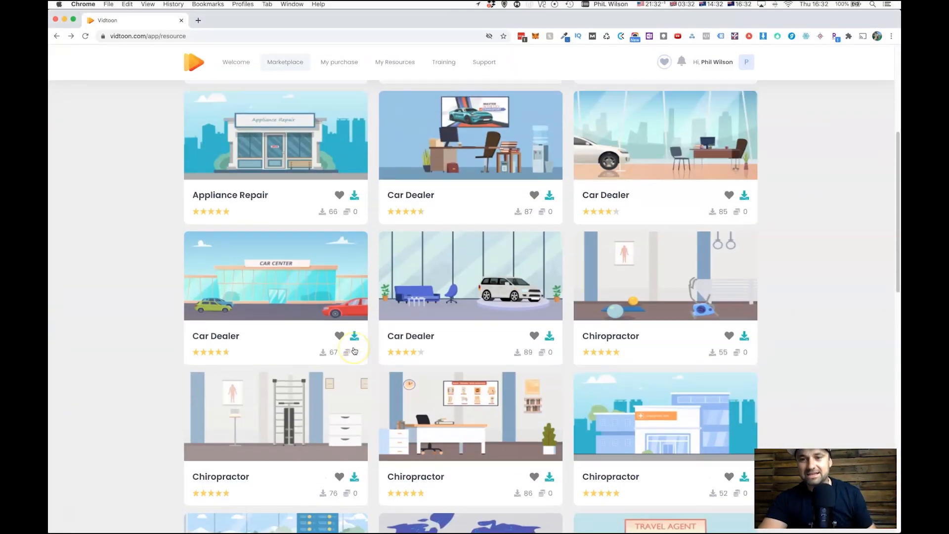